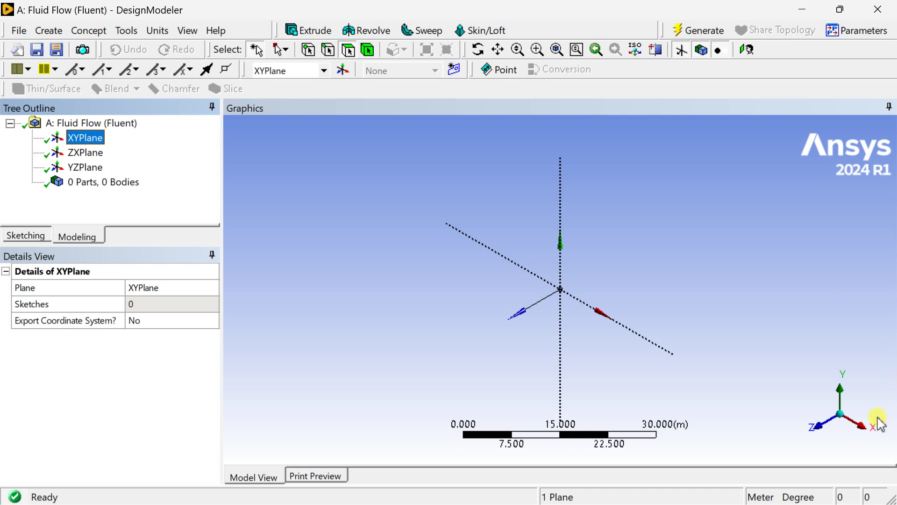
# Create a 3D curve on the XYPlane from the coordinates file naca0012coords (1).txt and generate it
pyautogui.click(823, 423)
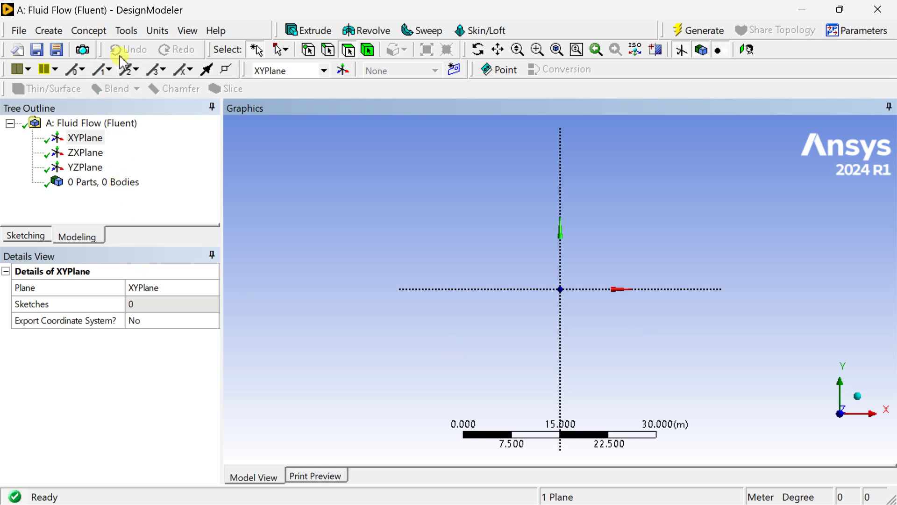
pyautogui.click(123, 32)
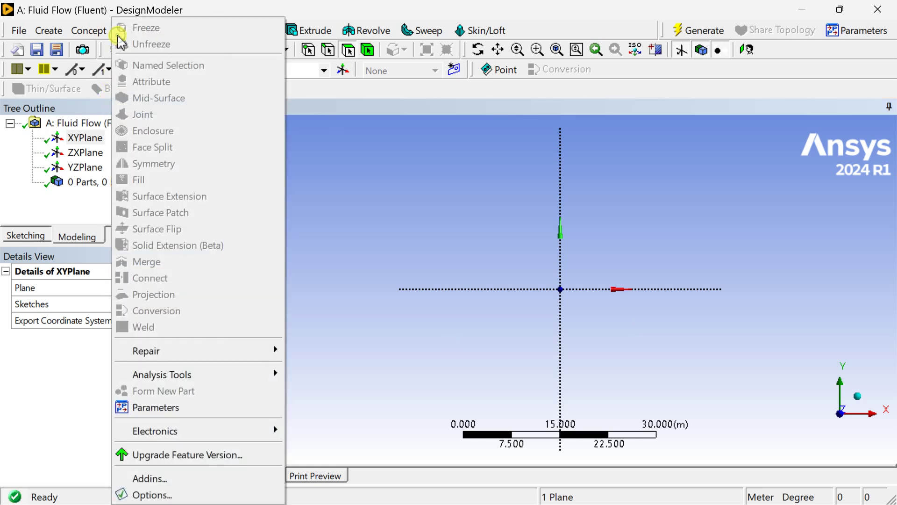
pyautogui.moveTo(93, 34)
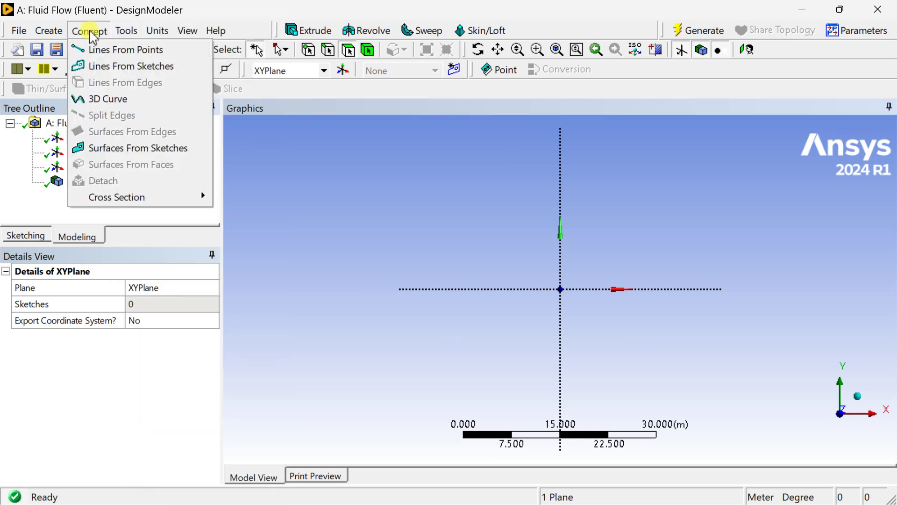
pyautogui.click(94, 98)
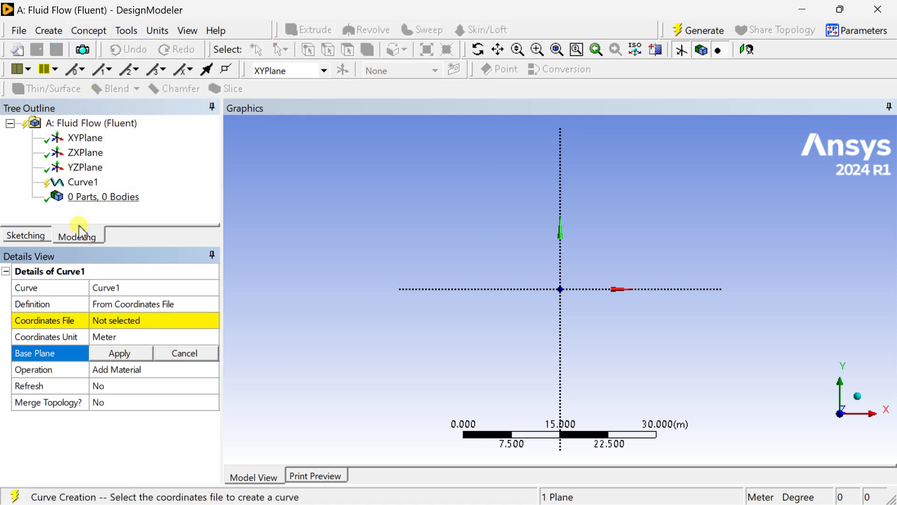
pyautogui.click(125, 306)
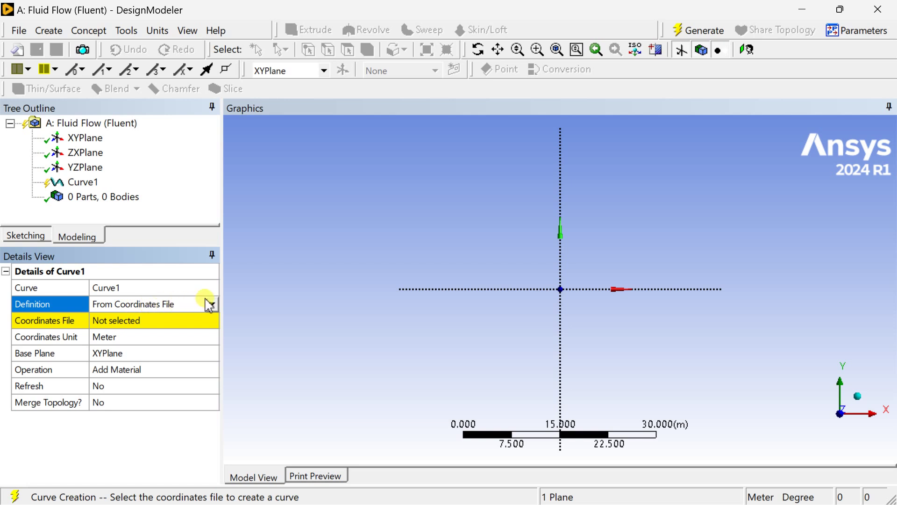
pyautogui.click(135, 322)
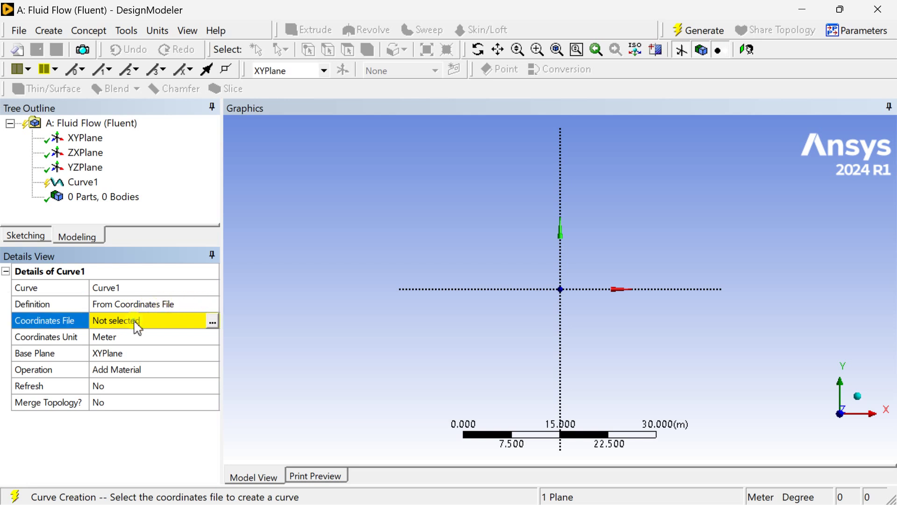
pyautogui.click(211, 321)
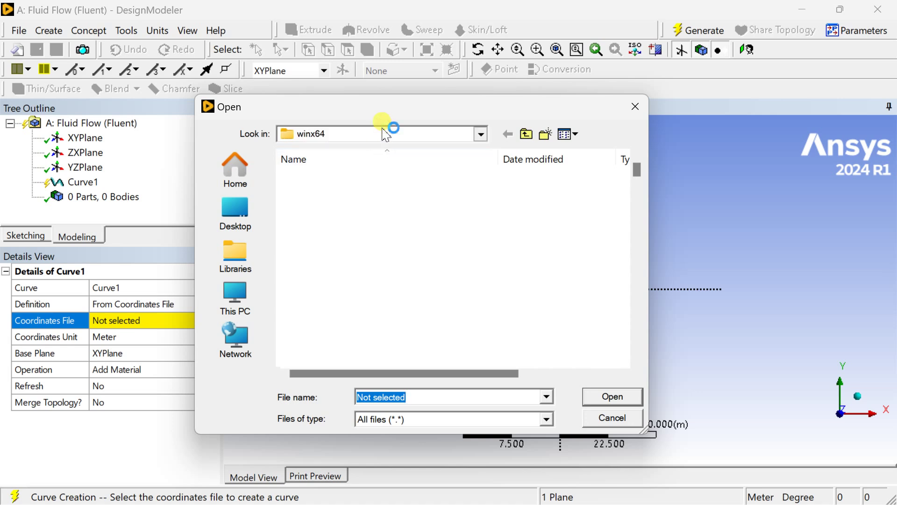
pyautogui.click(420, 192)
pyautogui.click(612, 396)
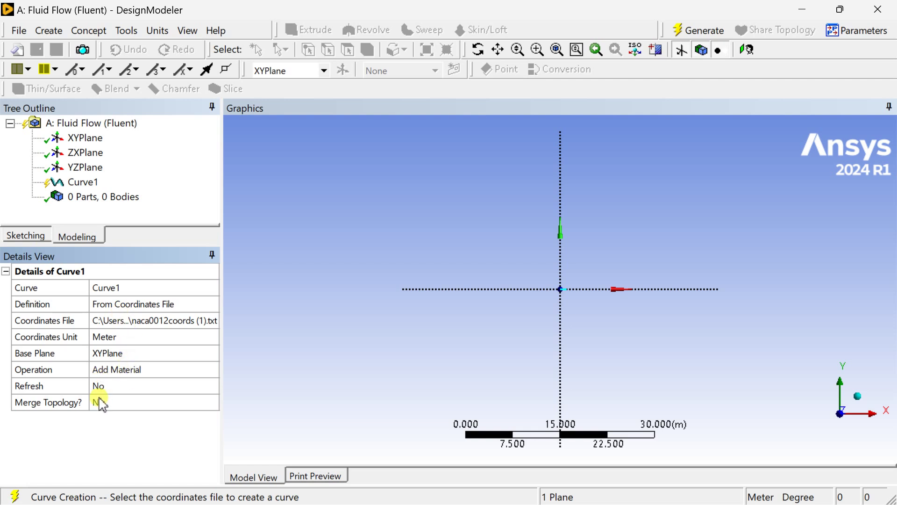
pyautogui.click(701, 29)
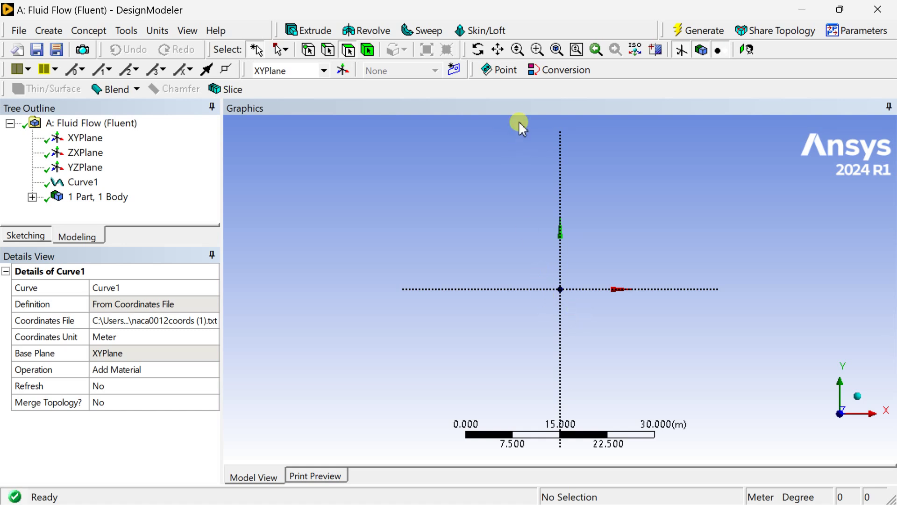
# Examine the imported airfoil curve and its line body in the model
pyautogui.click(556, 49)
pyautogui.scroll(4, 504, 273)
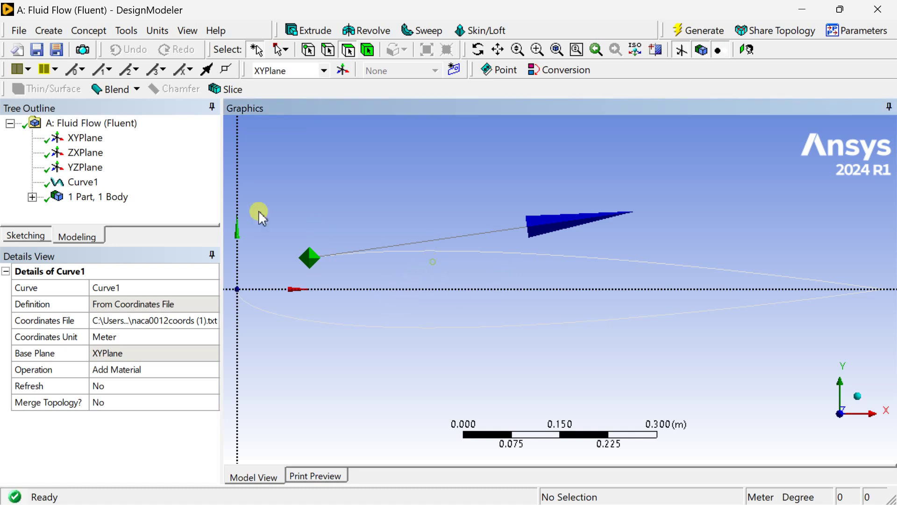
pyautogui.click(32, 196)
pyautogui.click(92, 213)
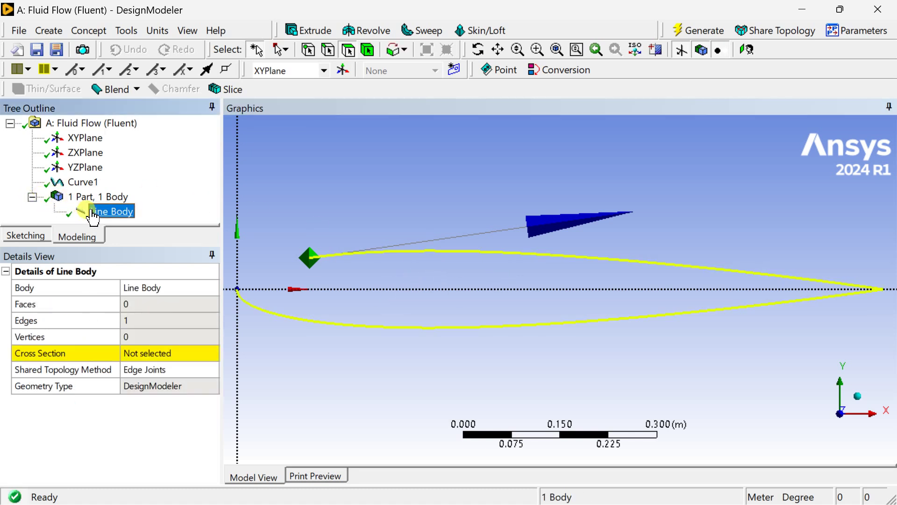
pyautogui.scroll(-4, 331, 228)
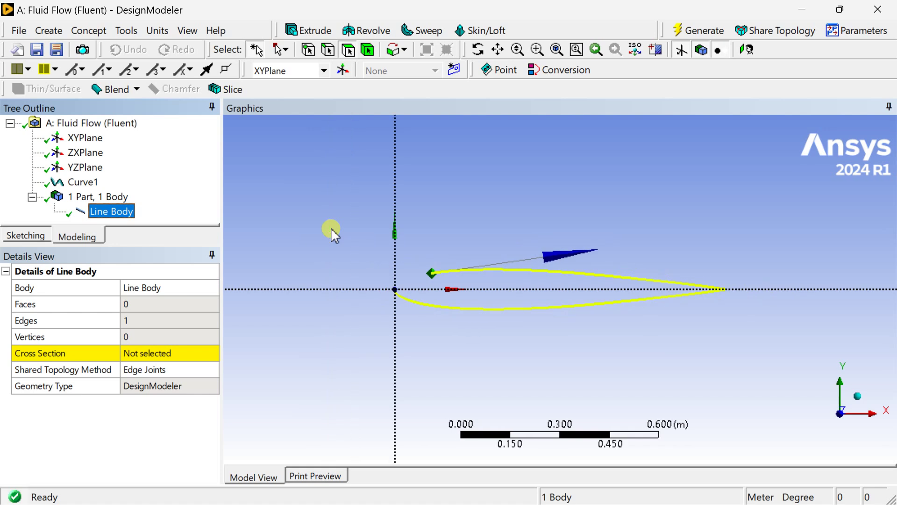
pyautogui.scroll(1, 331, 228)
pyautogui.click(85, 183)
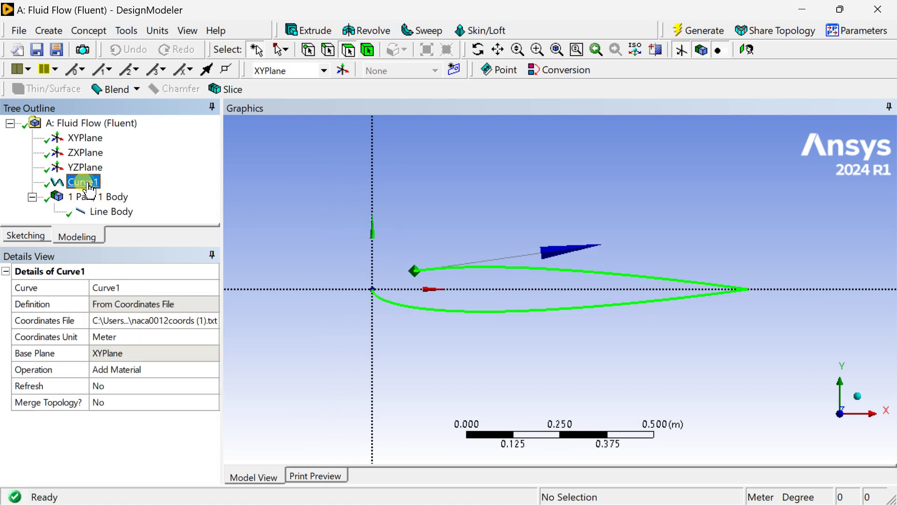
pyautogui.click(462, 218)
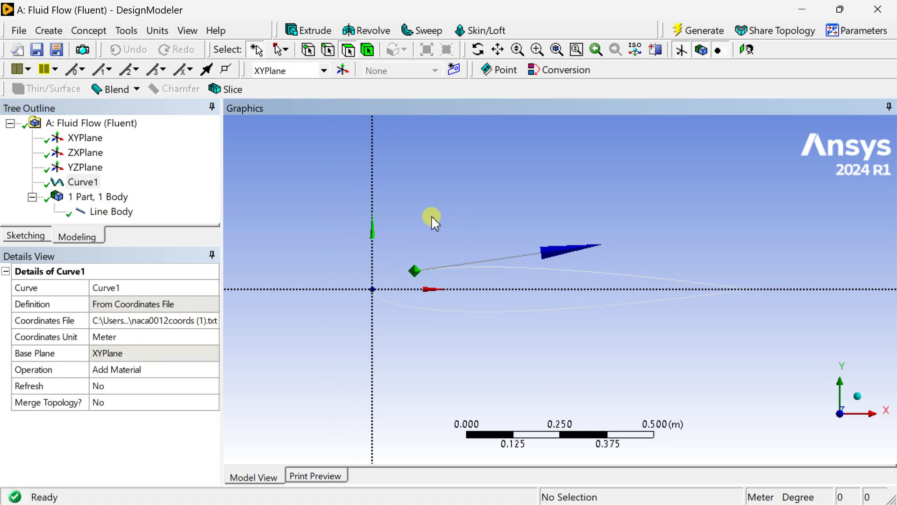
pyautogui.click(120, 213)
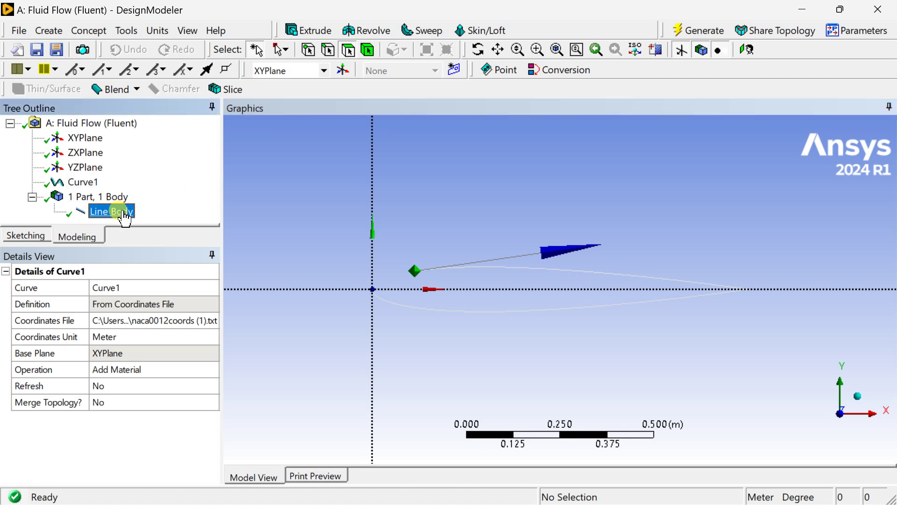
pyautogui.click(357, 208)
# Create a surface from the airfoil curve's edge, generate it, and check the resulting surface body
pyautogui.click(89, 30)
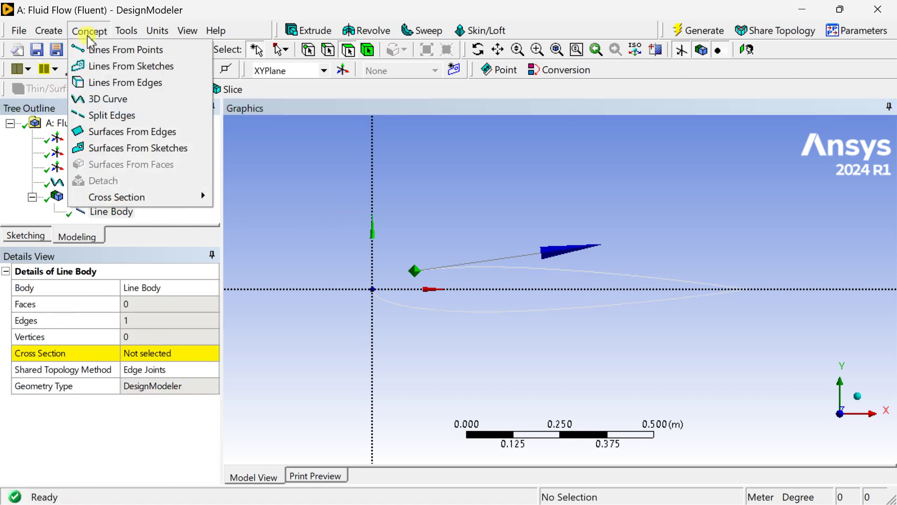
pyautogui.click(131, 135)
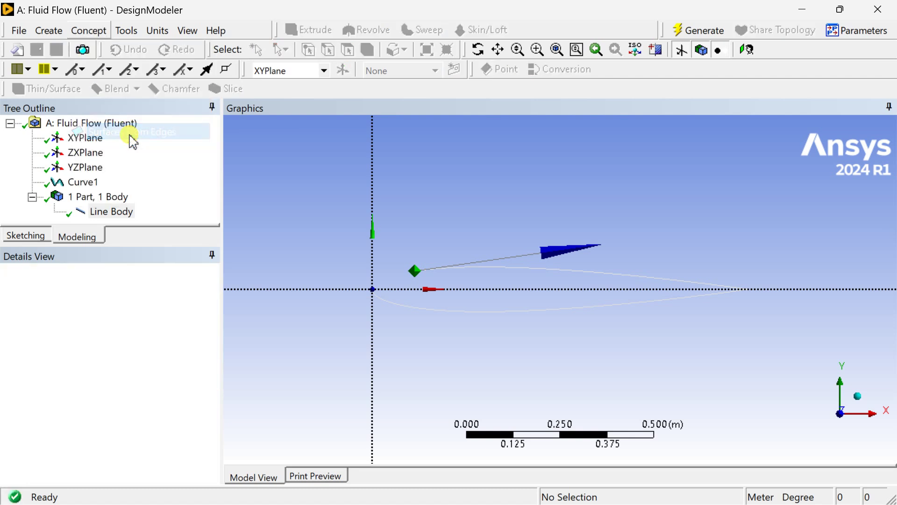
pyautogui.click(489, 276)
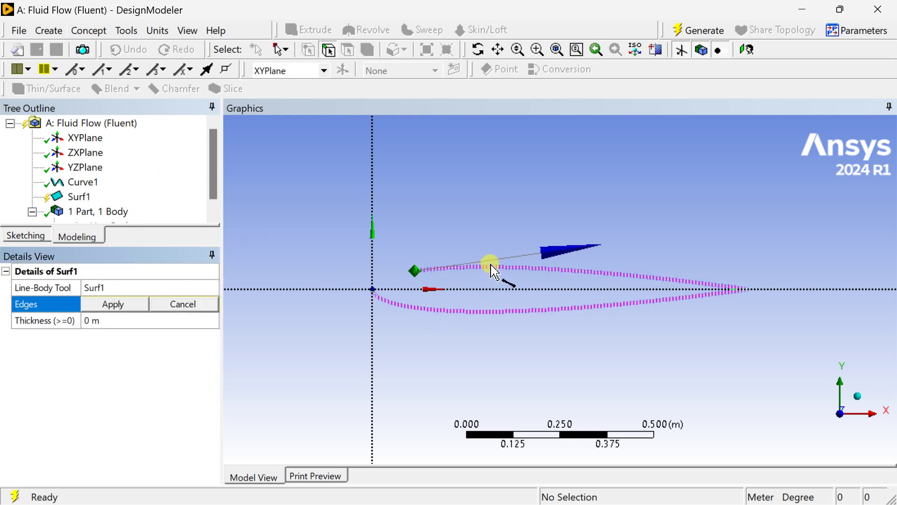
pyautogui.click(113, 305)
pyautogui.click(681, 28)
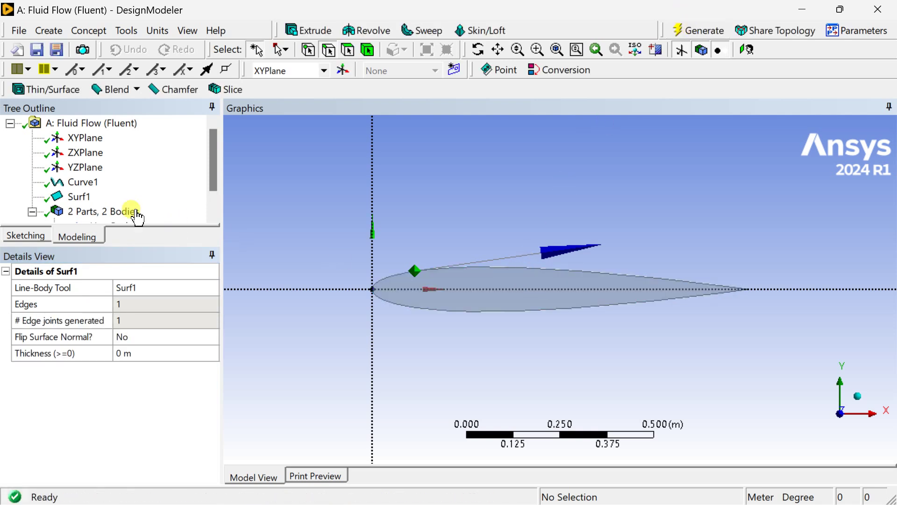
pyautogui.click(37, 212)
pyautogui.scroll(-1, 41, 213)
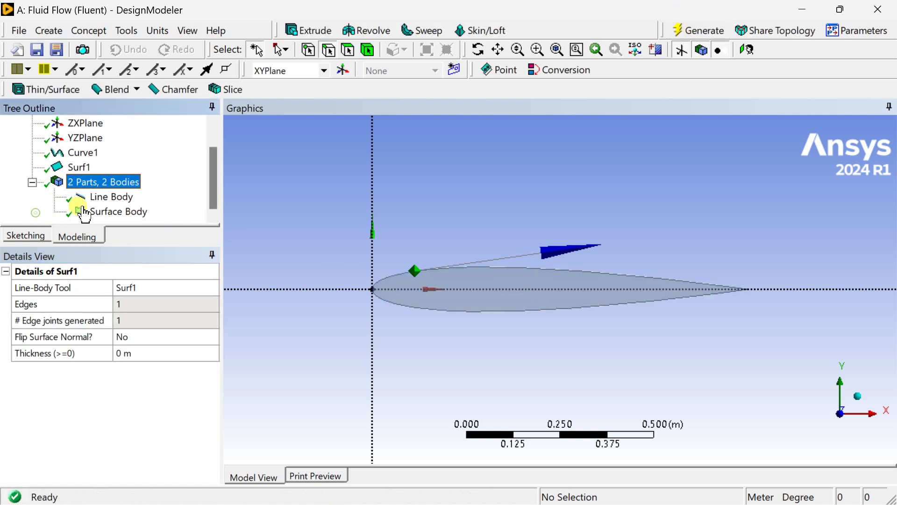
pyautogui.click(111, 210)
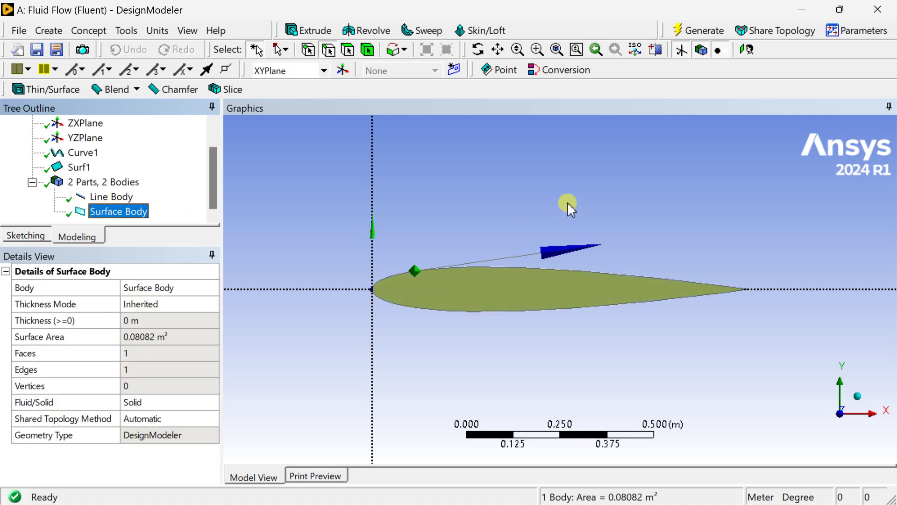
pyautogui.click(567, 202)
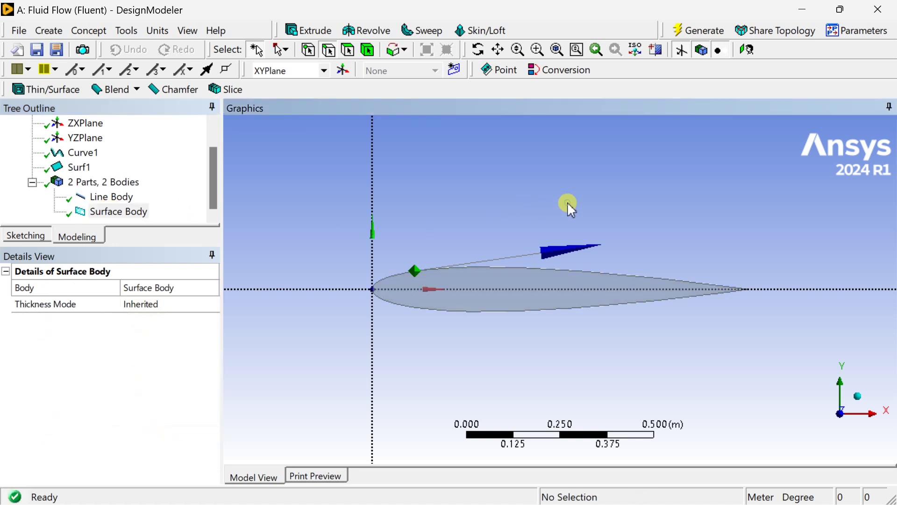
# Create a new sketch on the ZXPlane, viewed face-on, and open it for sketching
pyautogui.click(860, 400)
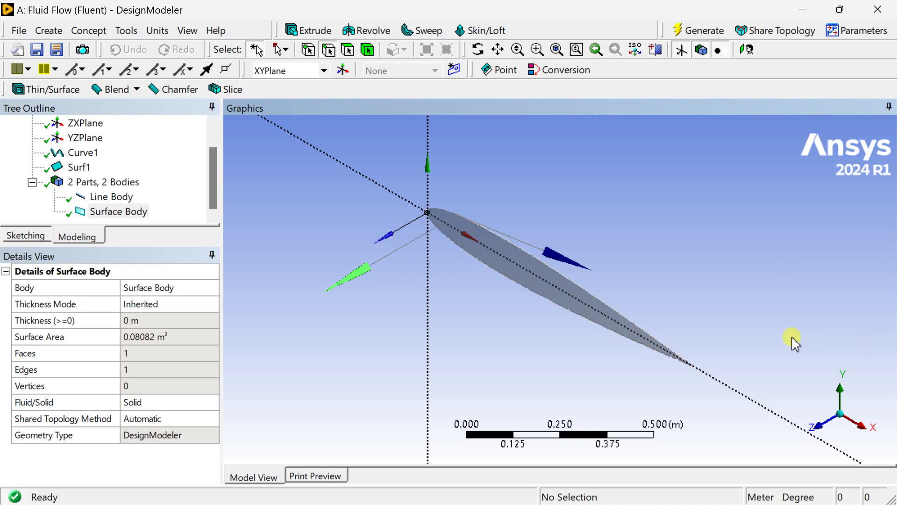
pyautogui.scroll(2, 110, 185)
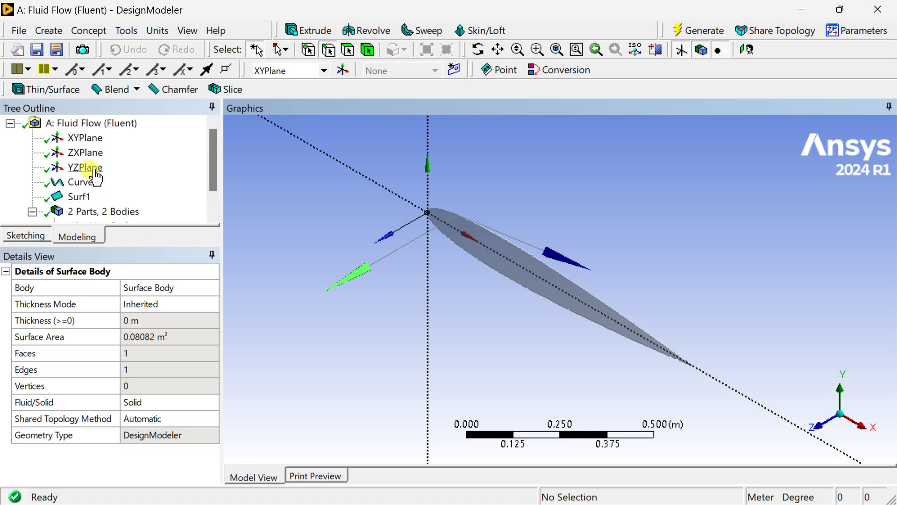
pyautogui.click(87, 153)
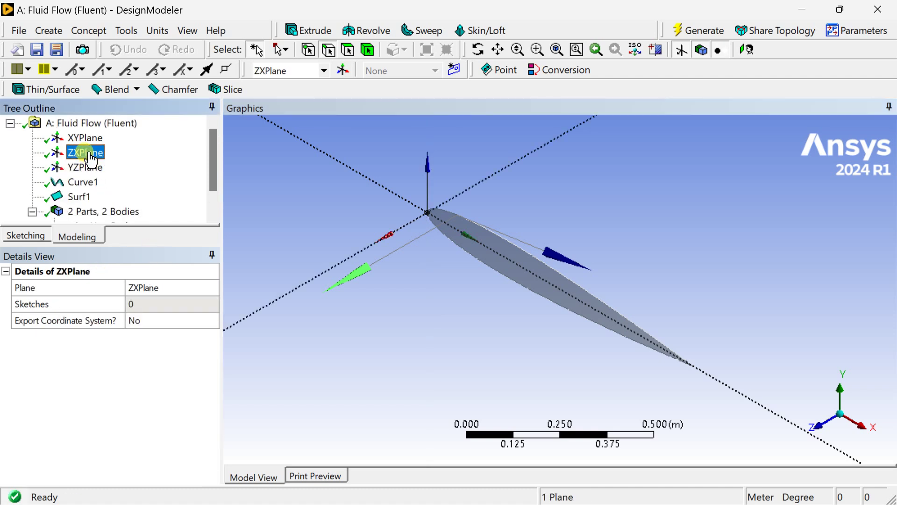
pyautogui.rightClick(90, 156)
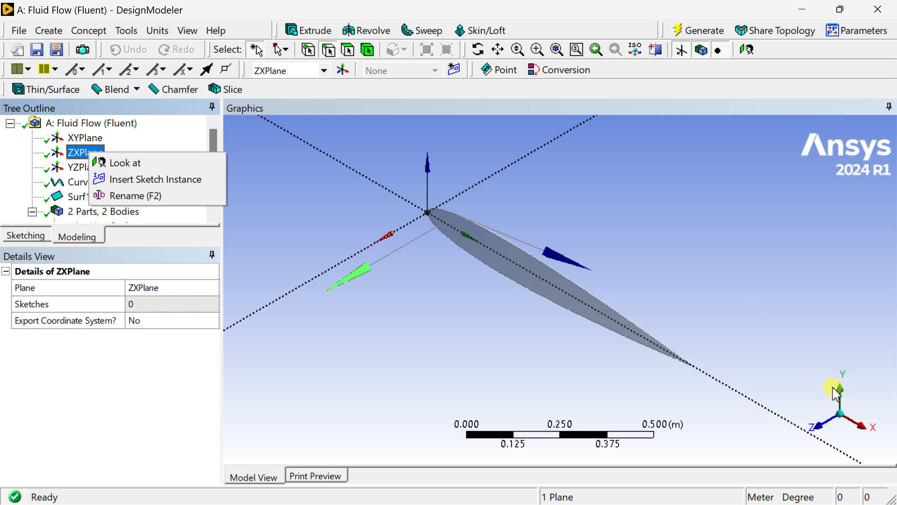
pyautogui.click(164, 163)
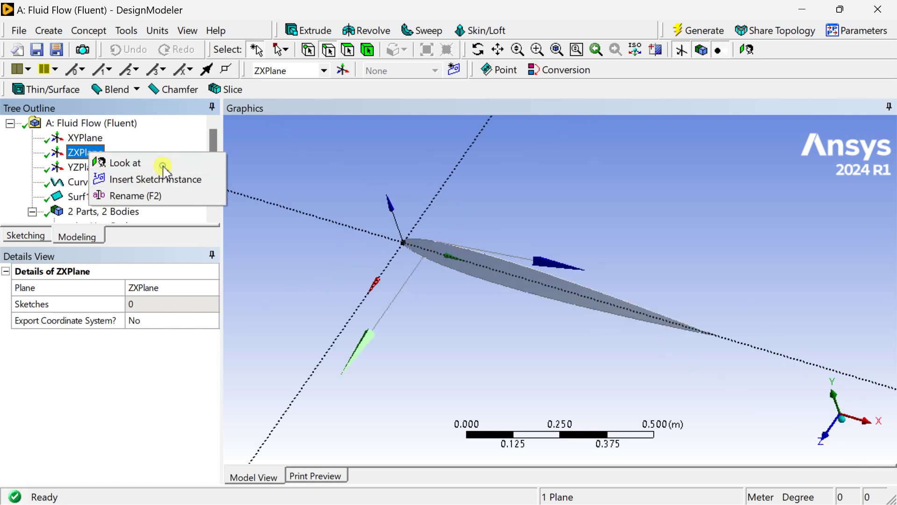
pyautogui.moveTo(578, 283); pyautogui.dragTo(537, 278, button='middle')
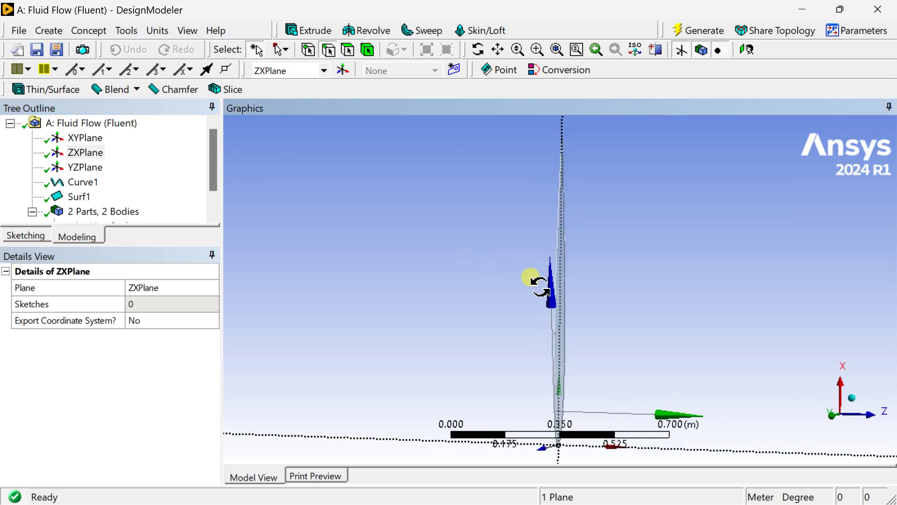
pyautogui.click(832, 411)
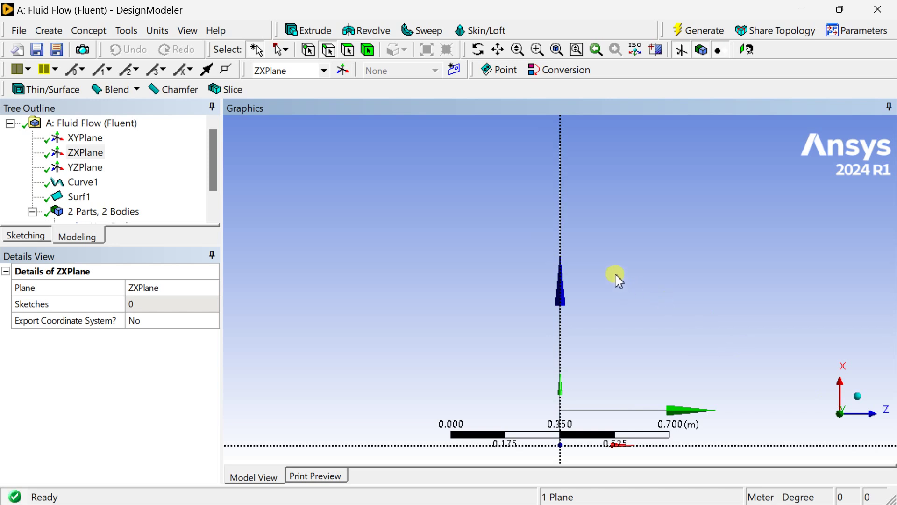
pyautogui.keyDown('ctrl'); pyautogui.moveTo(615, 275); pyautogui.dragTo(487, 132, button='middle'); pyautogui.keyUp('ctrl')
pyautogui.scroll(5, 469, 182)
pyautogui.keyDown('ctrl'); pyautogui.moveTo(463, 183); pyautogui.dragTo(547, 344, button='middle'); pyautogui.keyUp('ctrl')
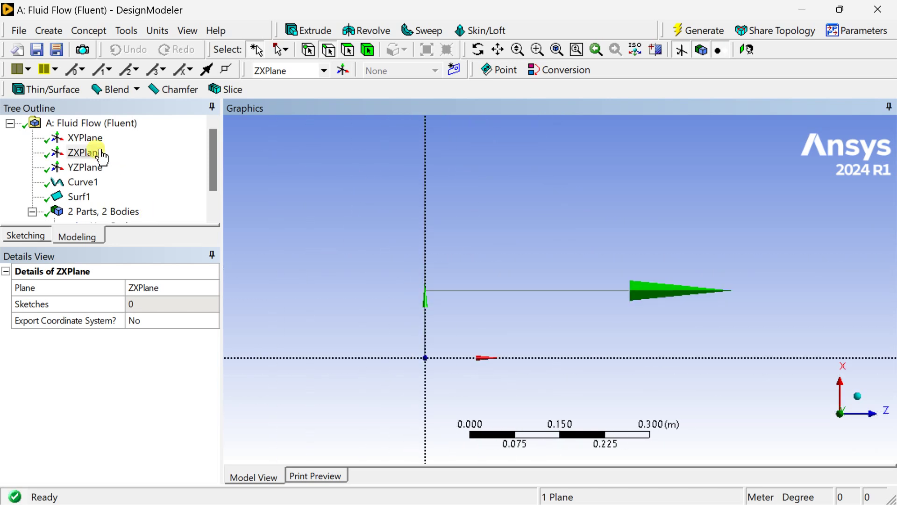
pyautogui.click(89, 154)
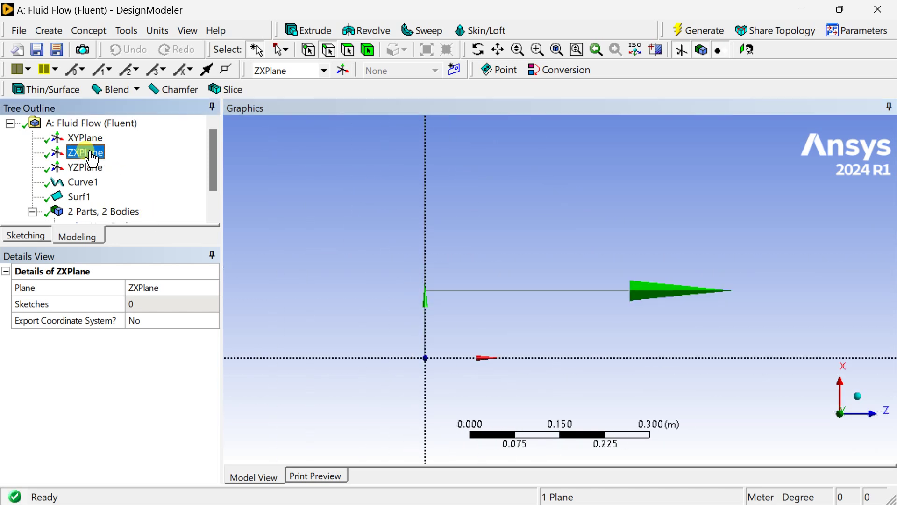
pyautogui.click(453, 70)
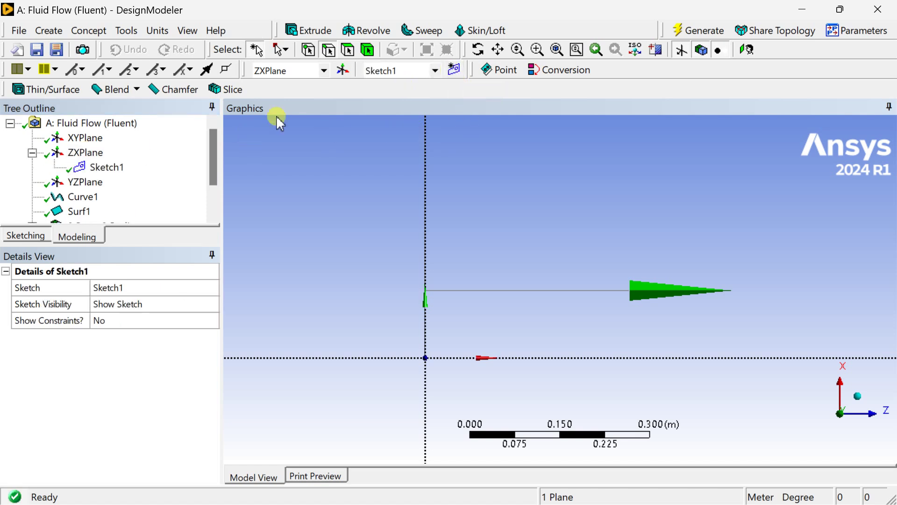
pyautogui.click(92, 171)
pyautogui.click(24, 234)
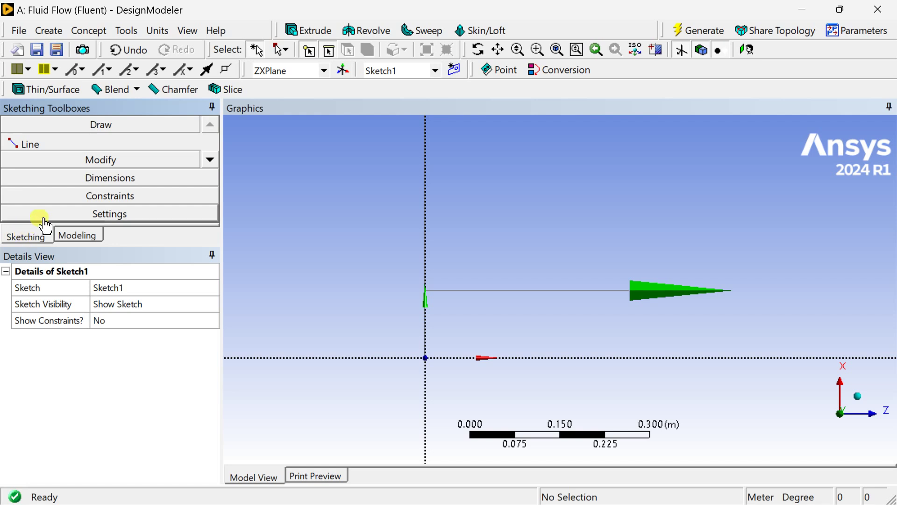
# Sketch an open V-shaped polyline from the vertical axis about 0.17 m above the origin, down to the horizontal axis and back up
pyautogui.moveTo(156, 247); pyautogui.dragTo(154, 322)
pyautogui.click(92, 191)
pyautogui.click(425, 255)
pyautogui.moveTo(501, 321)
pyautogui.mouseDown(button='middle')
pyautogui.moveTo(461, 316)
pyautogui.moveTo(481, 321)
pyautogui.moveTo(470, 320)
pyautogui.mouseUp(button='middle')
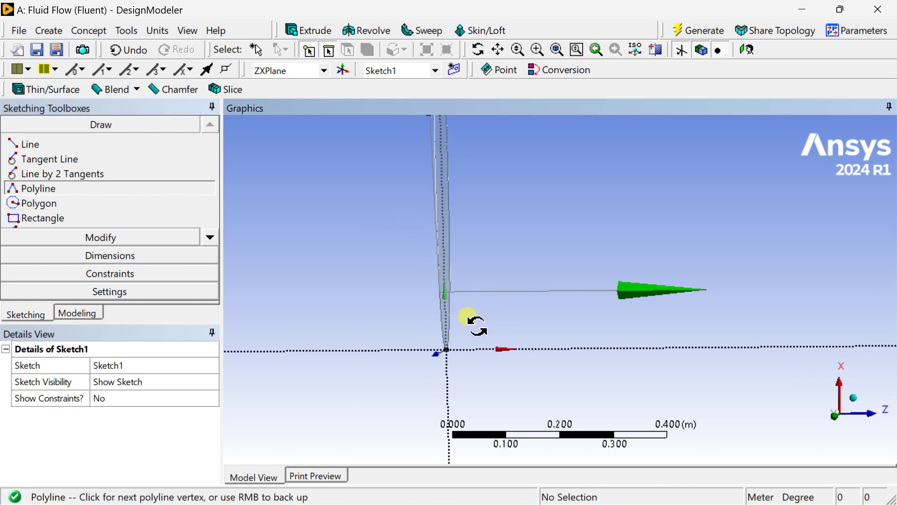
pyautogui.click(833, 419)
pyautogui.click(533, 350)
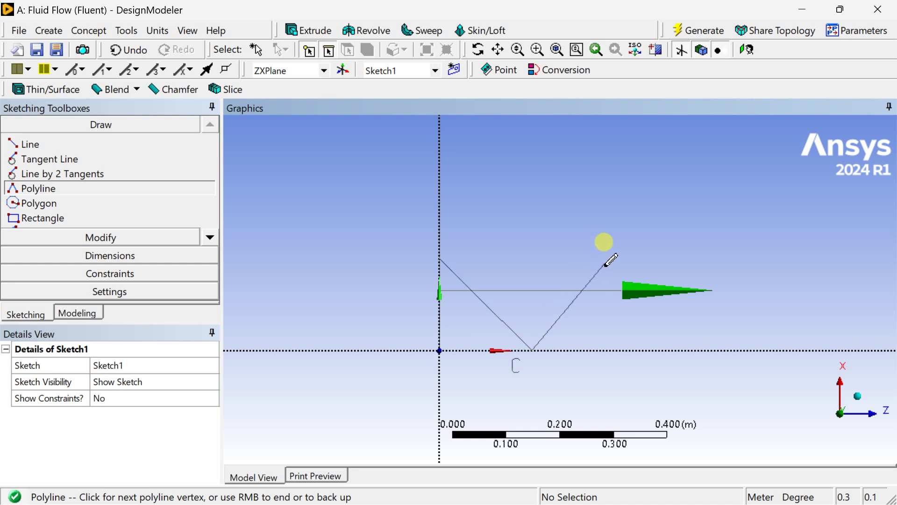
pyautogui.click(604, 259)
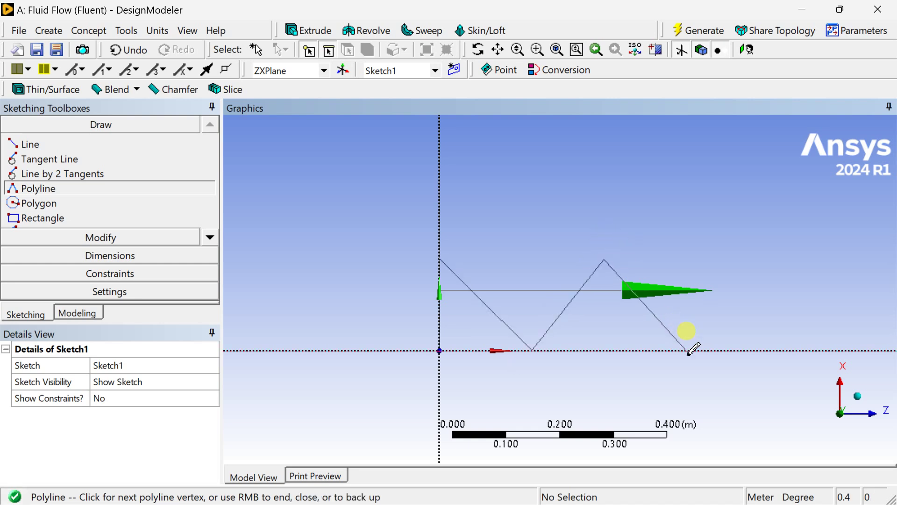
pyautogui.rightClick(628, 246)
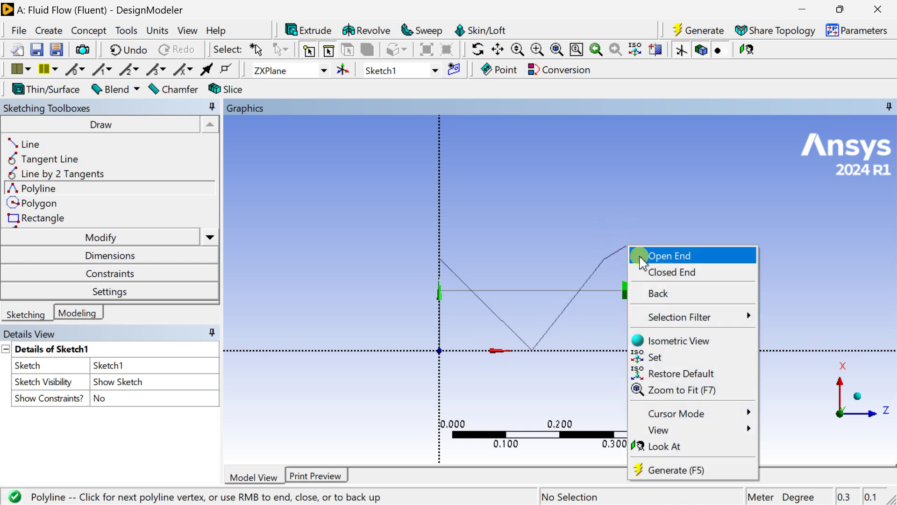
pyautogui.click(643, 256)
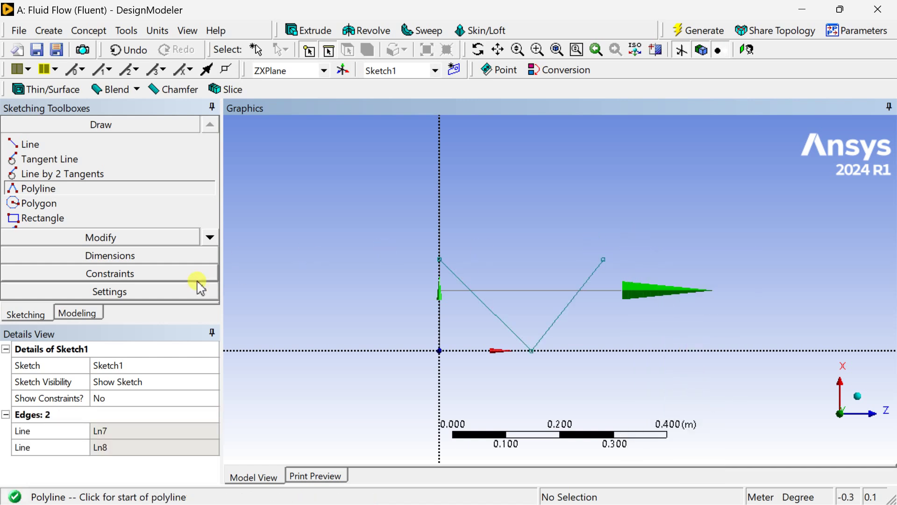
# Apply an Equal Length constraint to the two lines of the V-shaped polyline
pyautogui.click(145, 277)
pyautogui.click(211, 291)
pyautogui.click(210, 291)
pyautogui.click(210, 291)
pyautogui.click(210, 291)
pyautogui.click(210, 291)
pyautogui.click(210, 291)
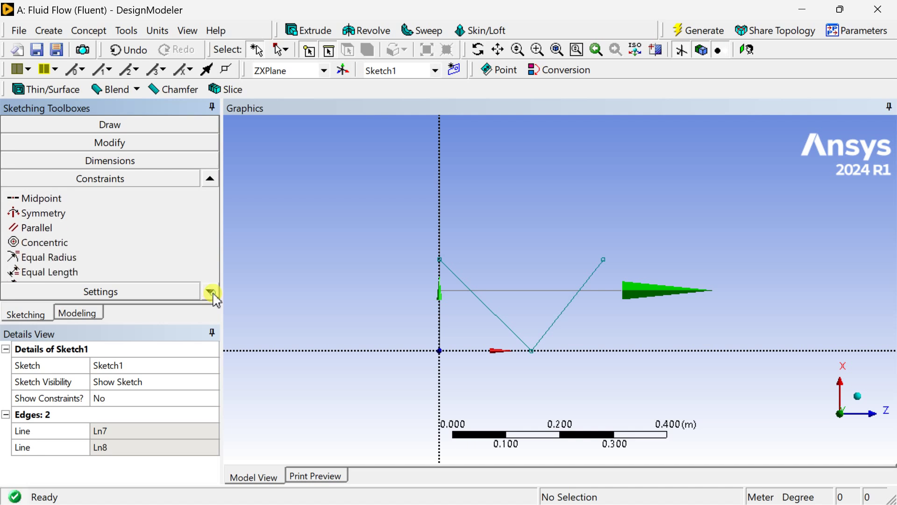
pyautogui.click(55, 272)
pyautogui.click(494, 311)
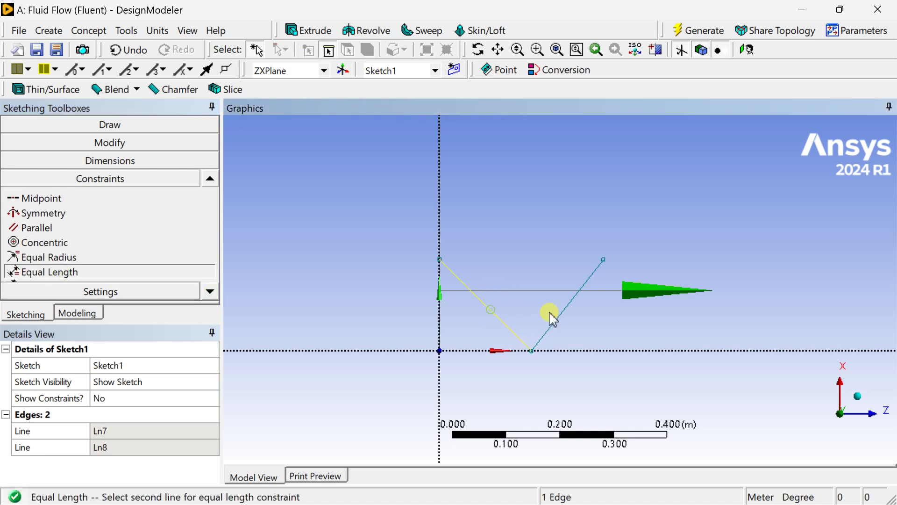
pyautogui.click(553, 320)
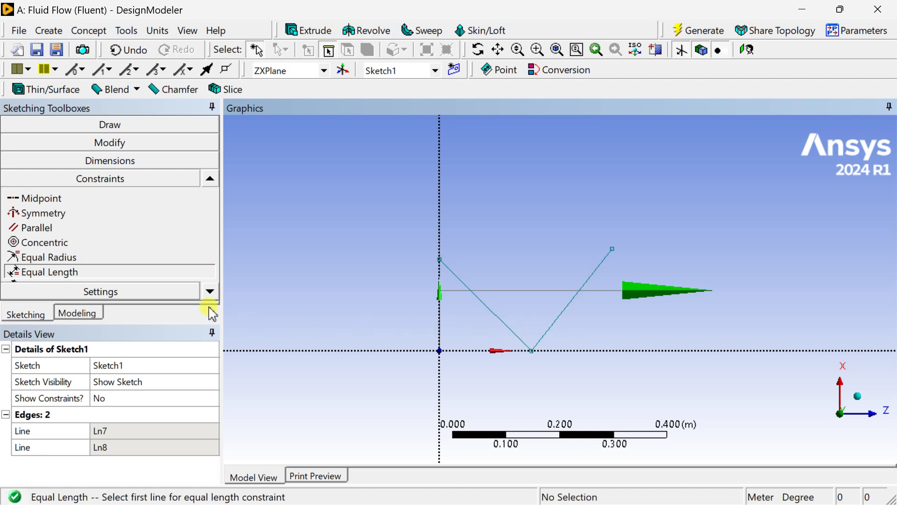
pyautogui.click(146, 162)
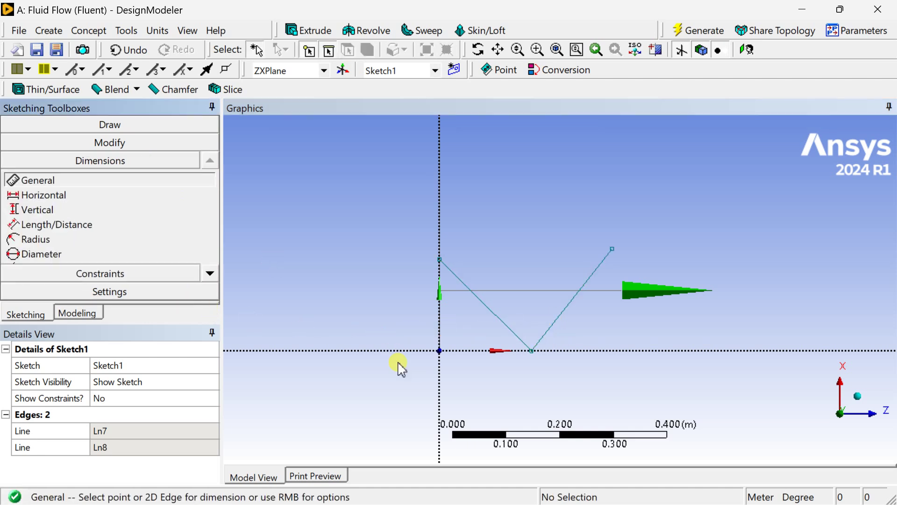
pyautogui.click(414, 351)
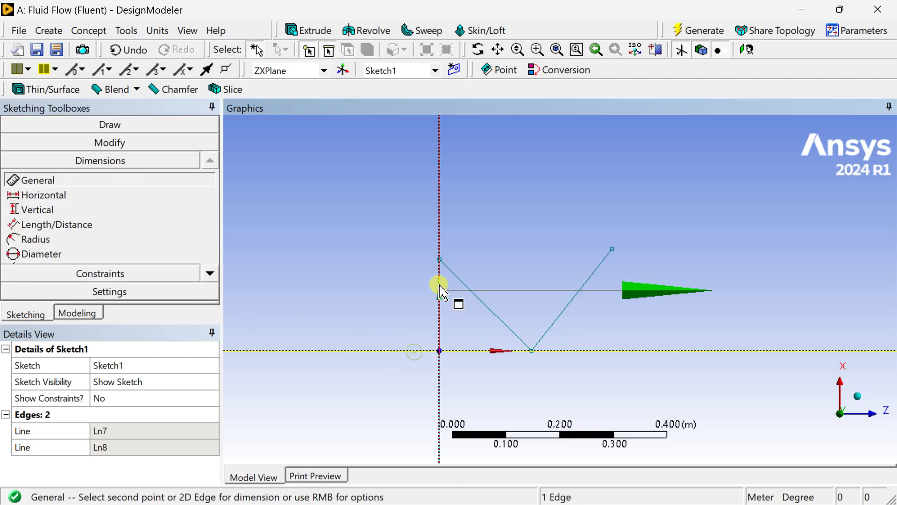
pyautogui.click(442, 260)
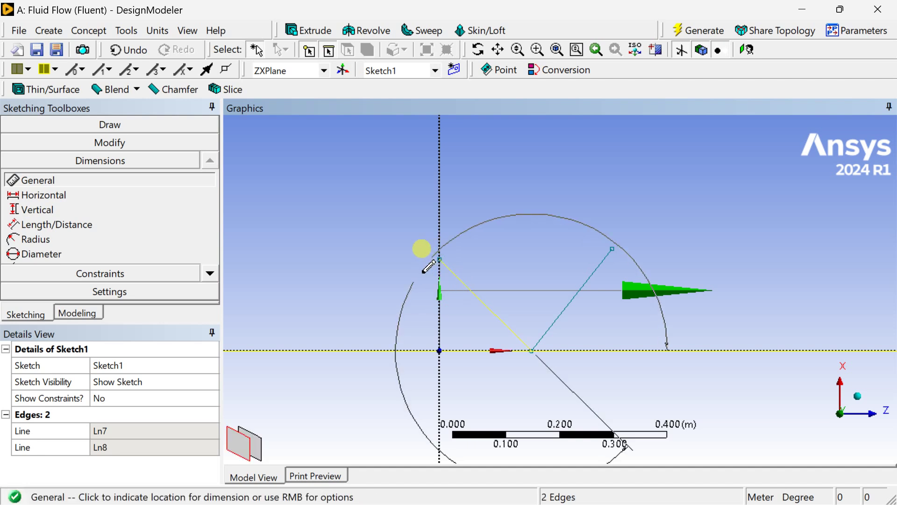
pyautogui.click(424, 299)
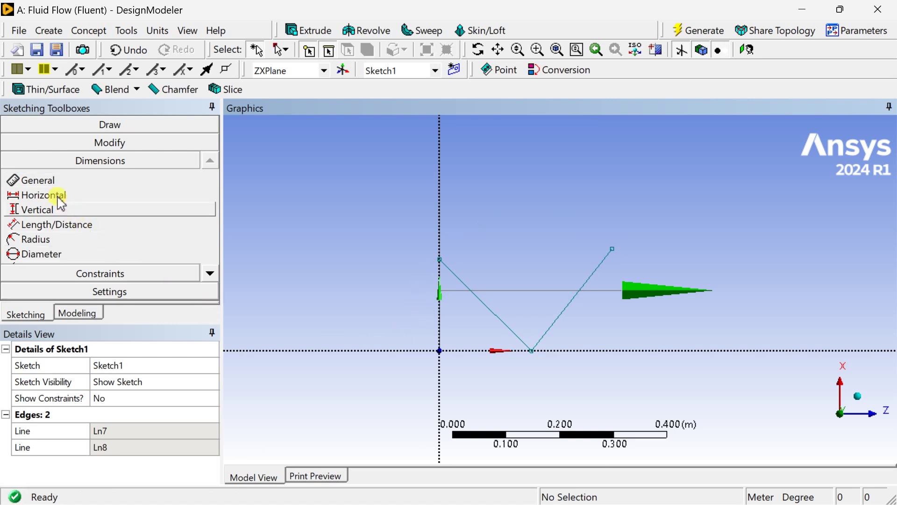
# Add a General dimension for the vertical distance between the polyline's start point on the vertical axis and the horizontal axis
pyautogui.click(49, 179)
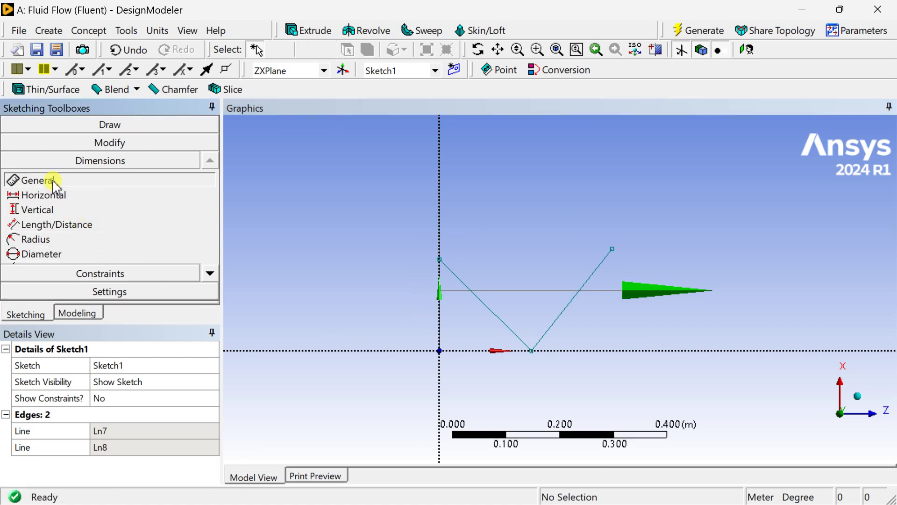
pyautogui.click(440, 259)
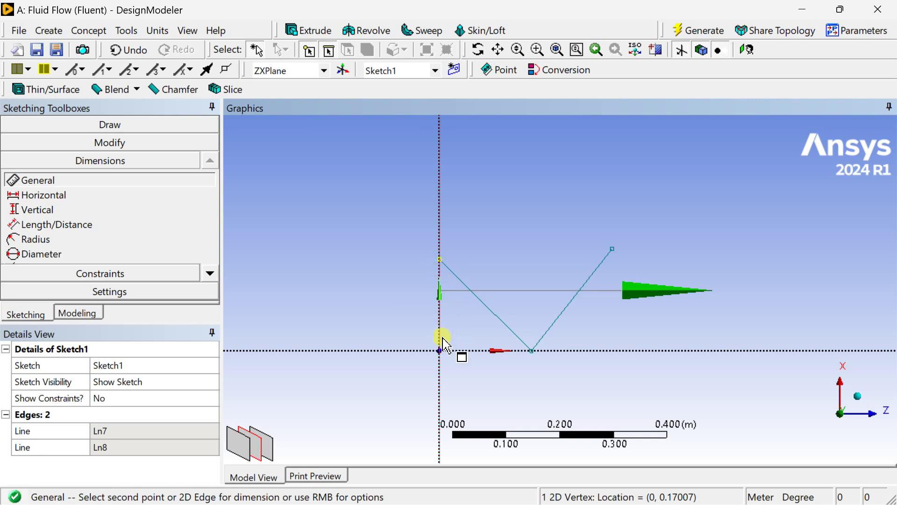
pyautogui.click(455, 351)
pyautogui.click(410, 322)
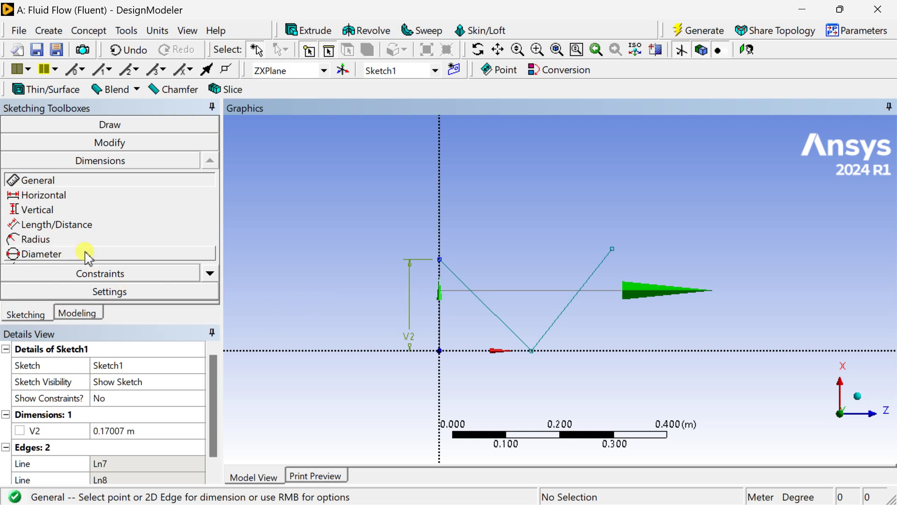
# Add an Angle dimension between the two polyline lines, switching to the alternate angle that spans the inside of the V
pyautogui.click(209, 274)
pyautogui.click(209, 273)
pyautogui.click(60, 239)
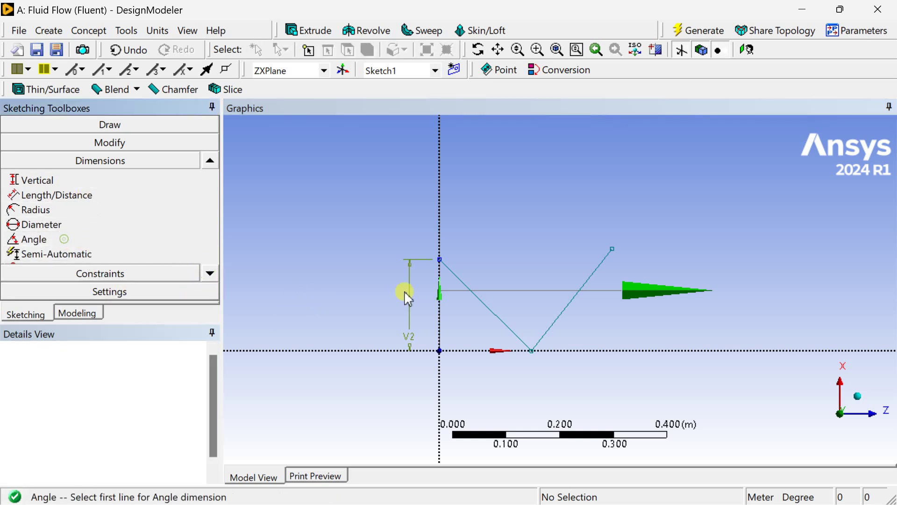
pyautogui.click(502, 321)
pyautogui.click(554, 321)
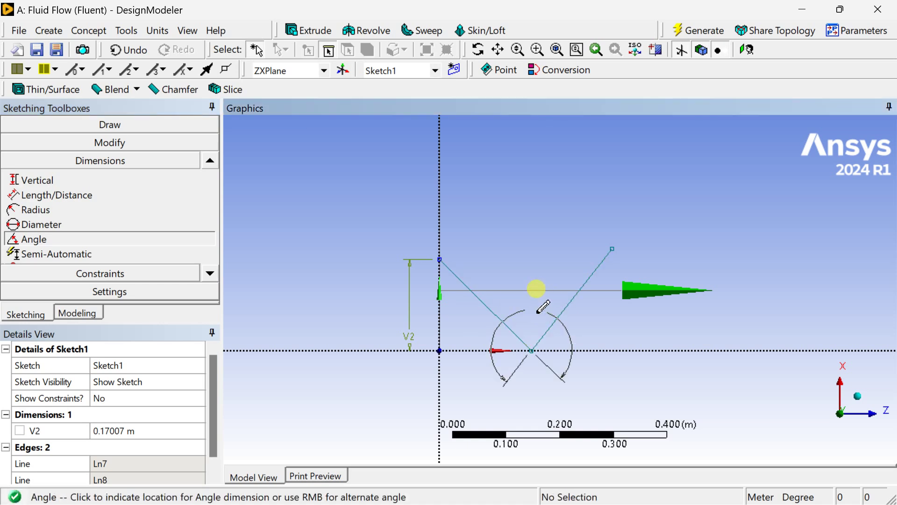
pyautogui.rightClick(533, 378)
pyautogui.click(563, 158)
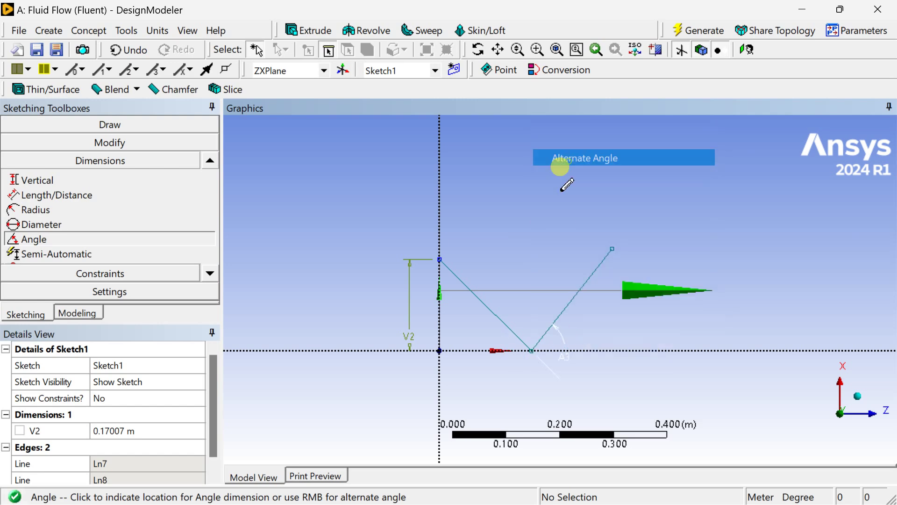
pyautogui.rightClick(535, 290)
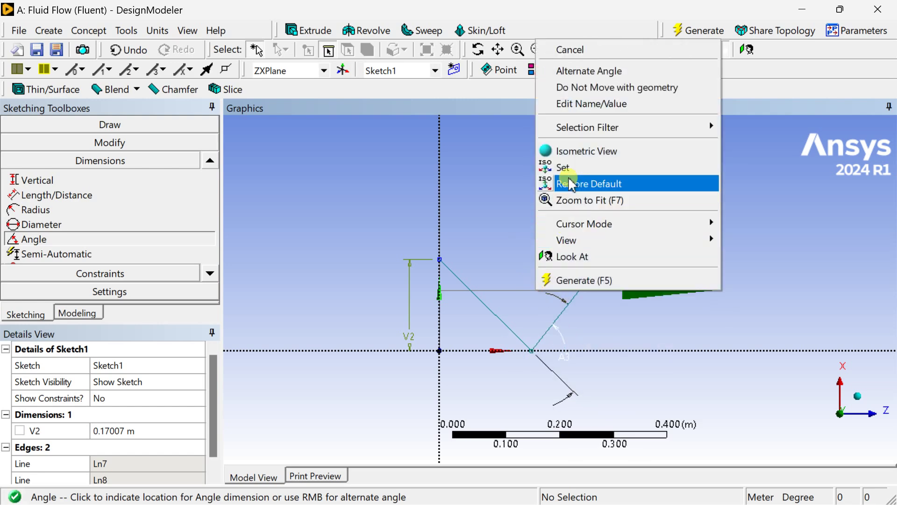
pyautogui.click(572, 72)
pyautogui.click(534, 312)
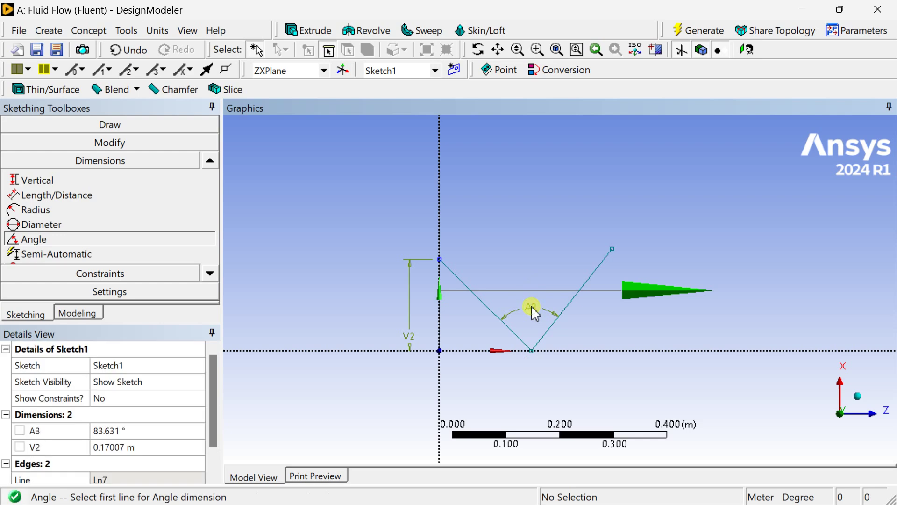
# Set the angle between the two lines to 100° and the start point's height above the horizontal axis to 0.25 m
pyautogui.click(146, 429)
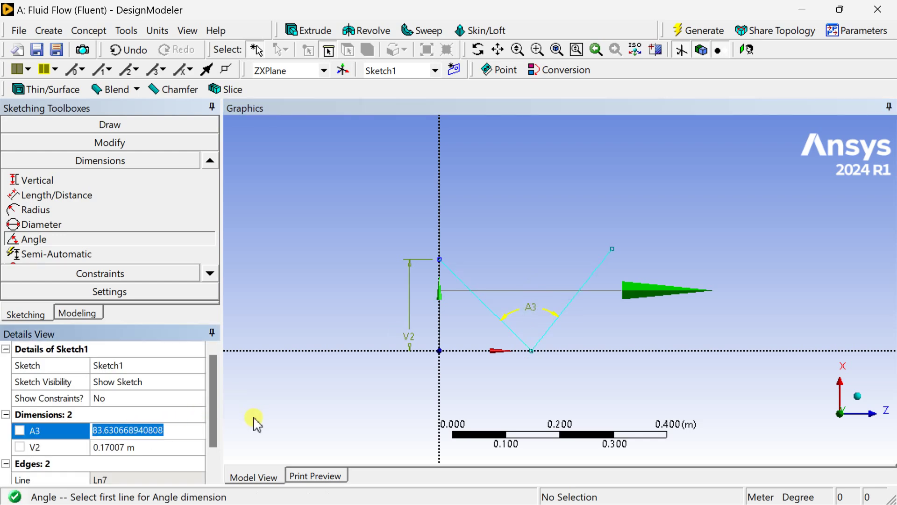
pyautogui.write('100')
pyautogui.press('Return')
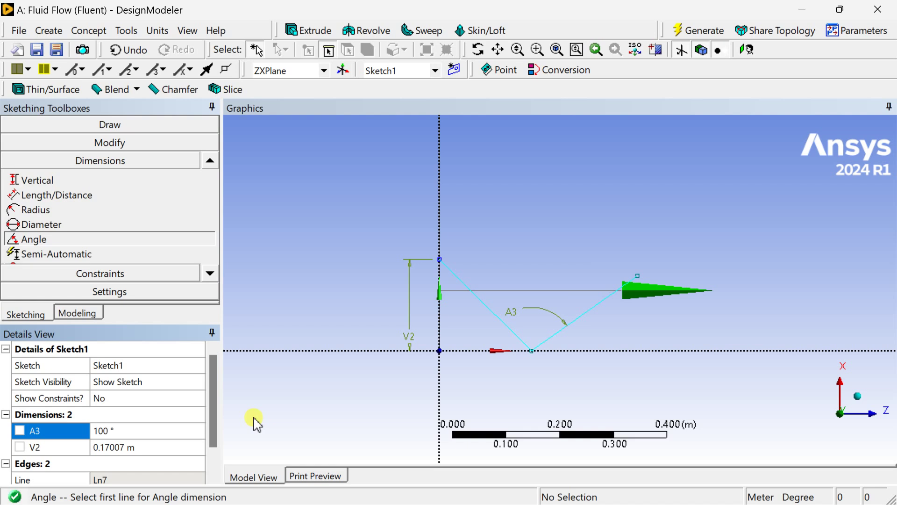
pyautogui.click(146, 449)
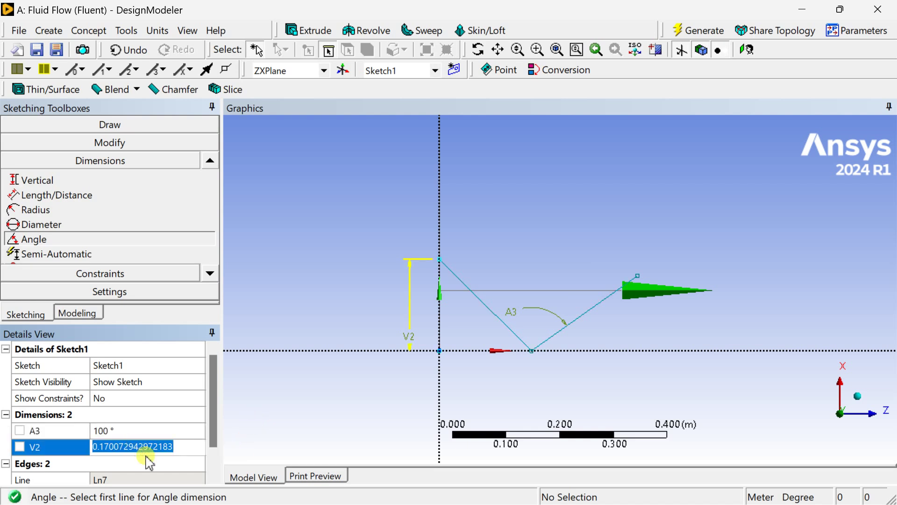
pyautogui.write('0.15')
pyautogui.press('Return')
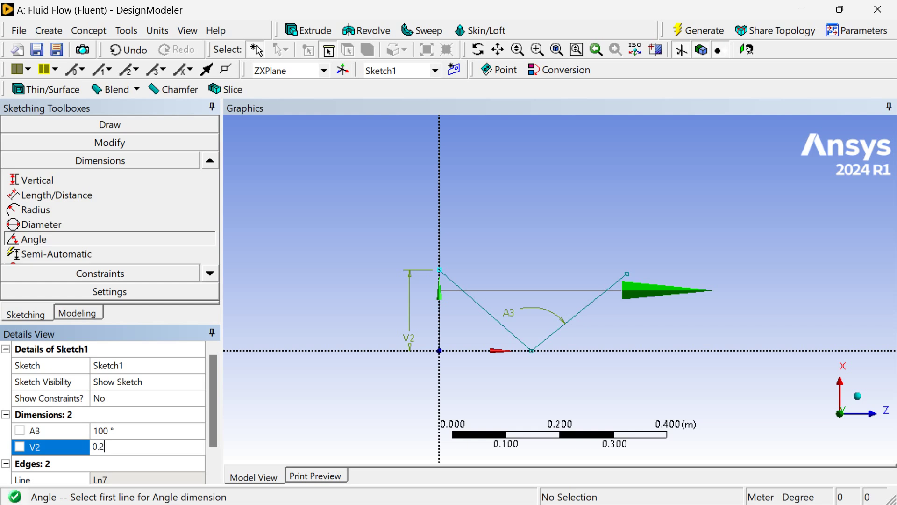
pyautogui.press('Return')
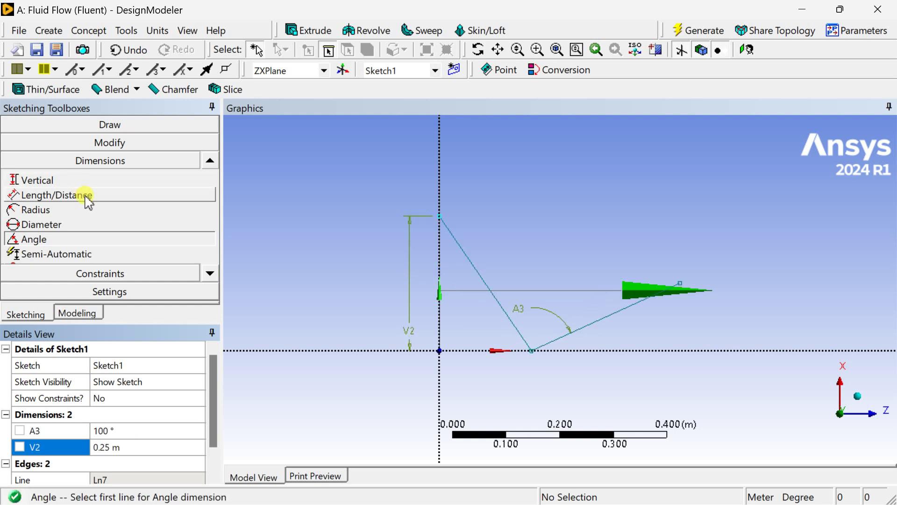
# Add a Length/Distance dimension from the polyline's free end point to the horizontal axis and set it to 0.25 m
pyautogui.click(87, 197)
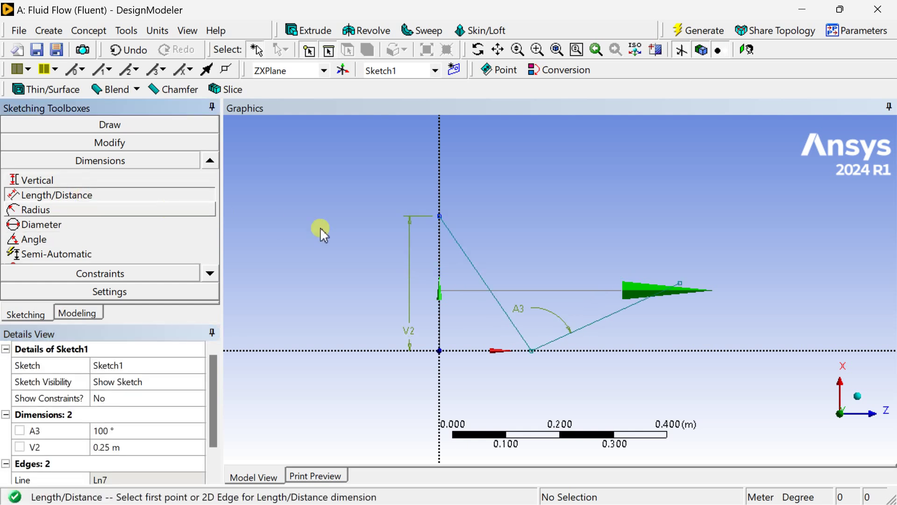
pyautogui.click(680, 283)
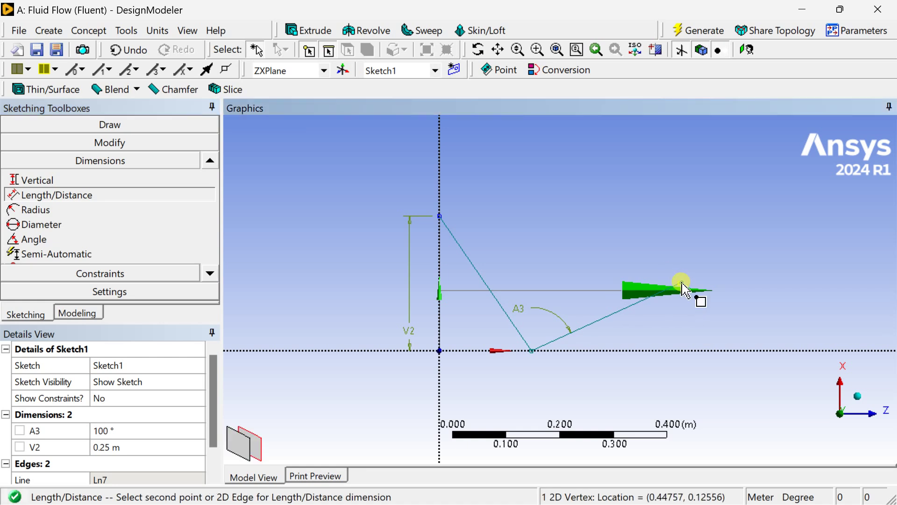
pyautogui.click(692, 351)
pyautogui.click(702, 331)
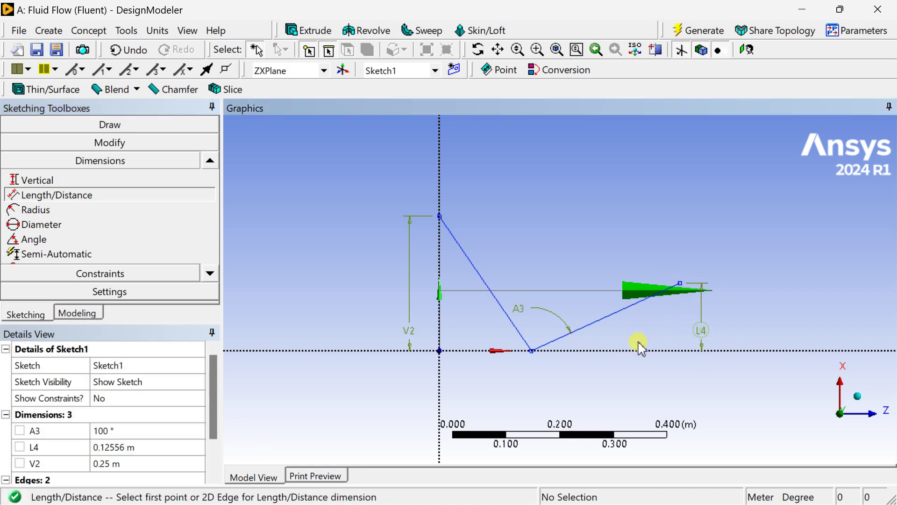
pyautogui.click(135, 447)
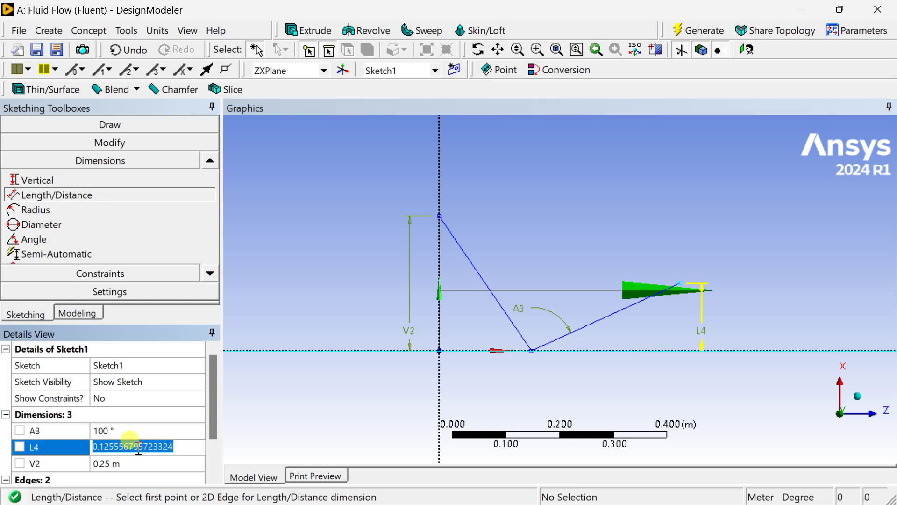
pyautogui.write('0.25')
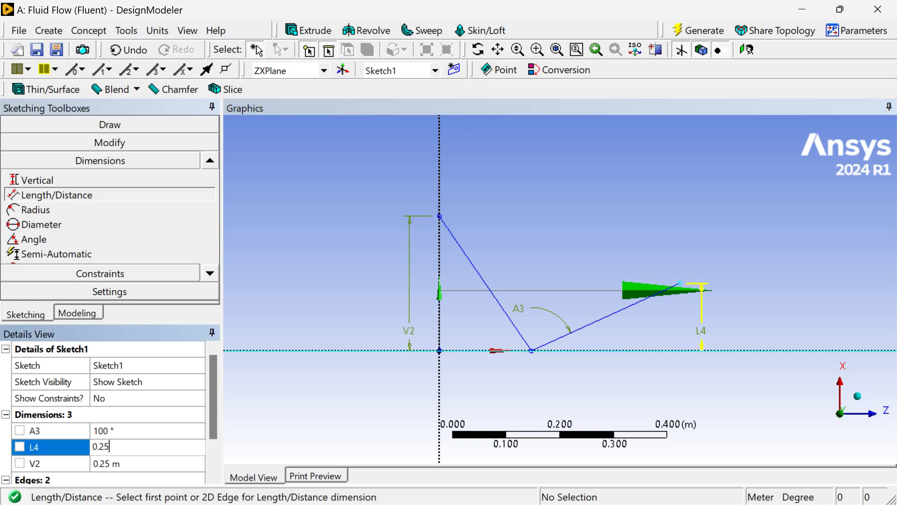
pyautogui.press('Return')
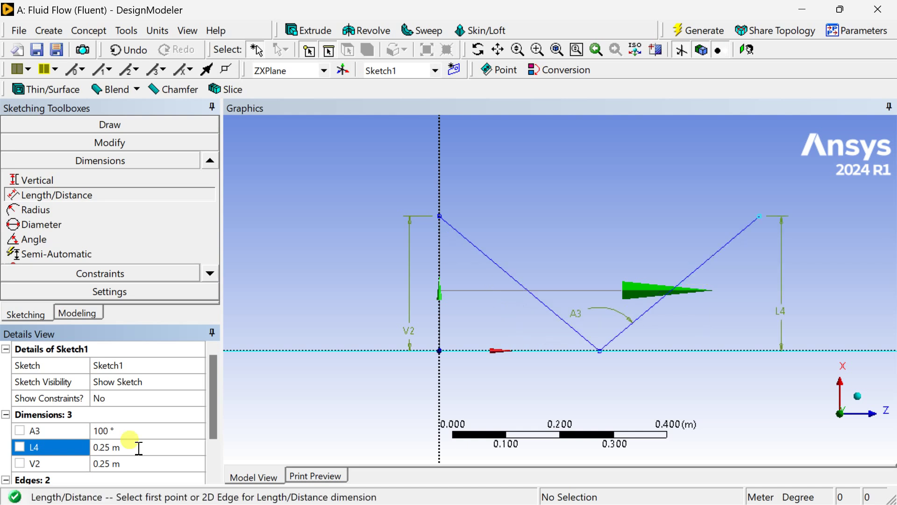
# Fillet the corner between the two V lines with a 0.15 m radius
pyautogui.scroll(-2, 537, 259)
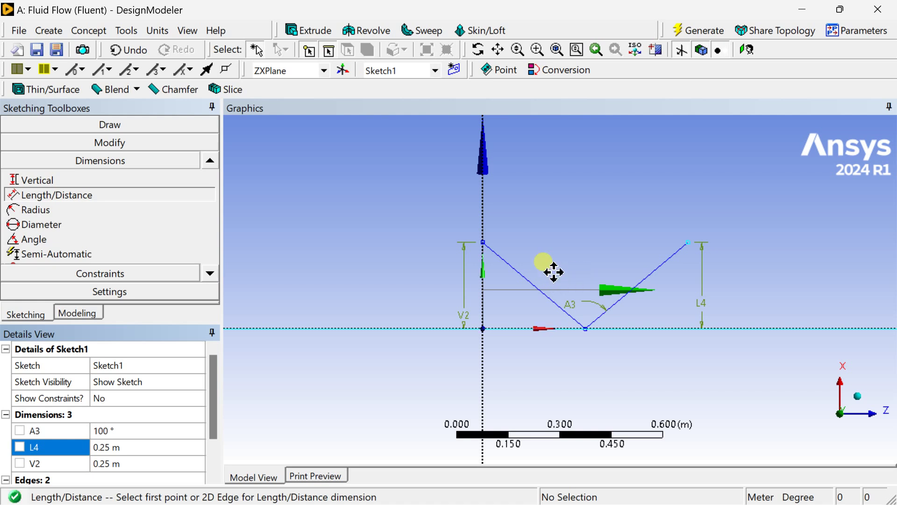
pyautogui.keyDown('ctrl'); pyautogui.moveTo(551, 270); pyautogui.dragTo(458, 269, button='middle'); pyautogui.keyUp('ctrl')
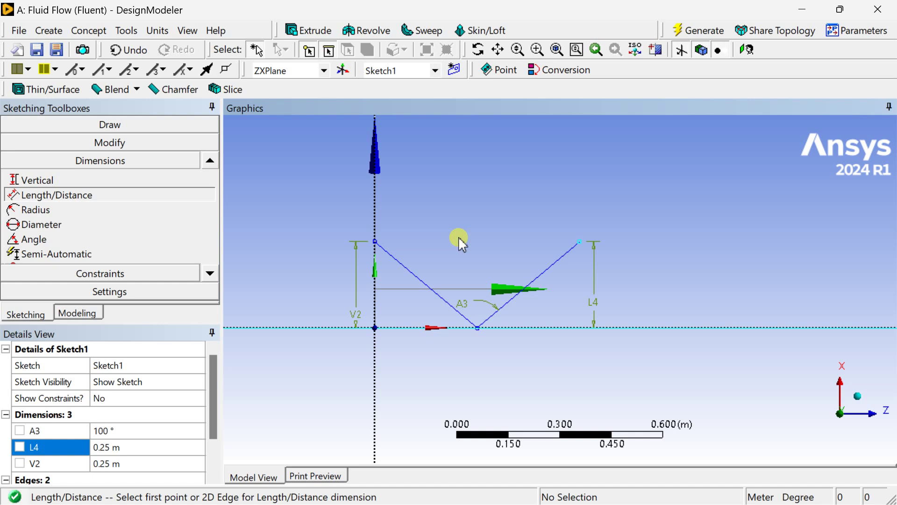
pyautogui.click(159, 143)
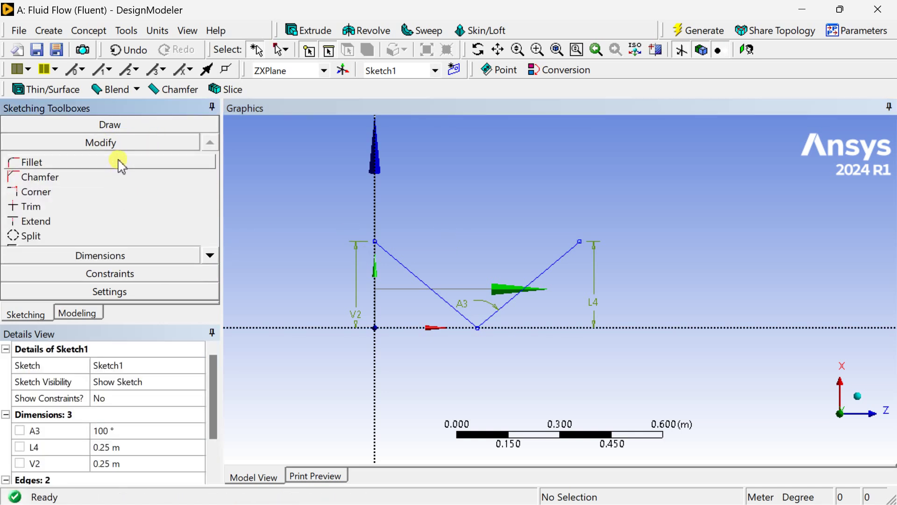
pyautogui.click(121, 165)
pyautogui.click(211, 161)
pyautogui.write('0.15')
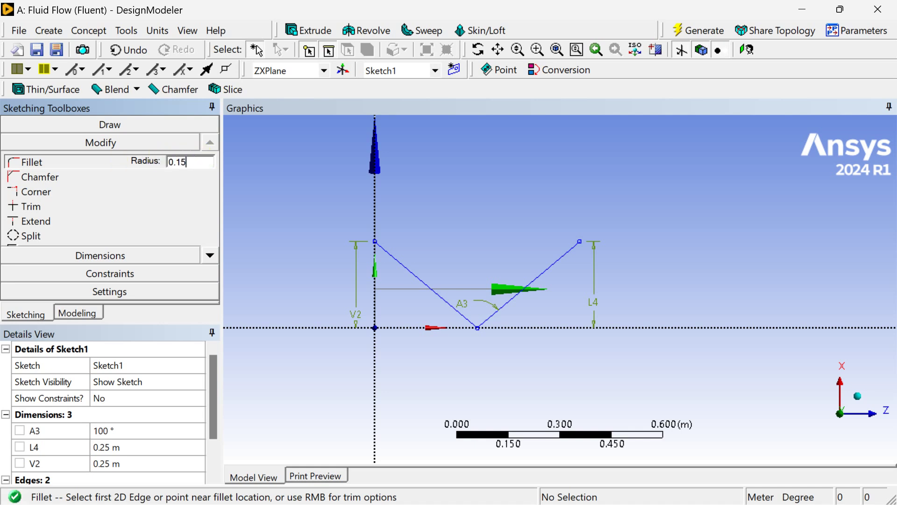
pyautogui.click(445, 302)
pyautogui.click(510, 304)
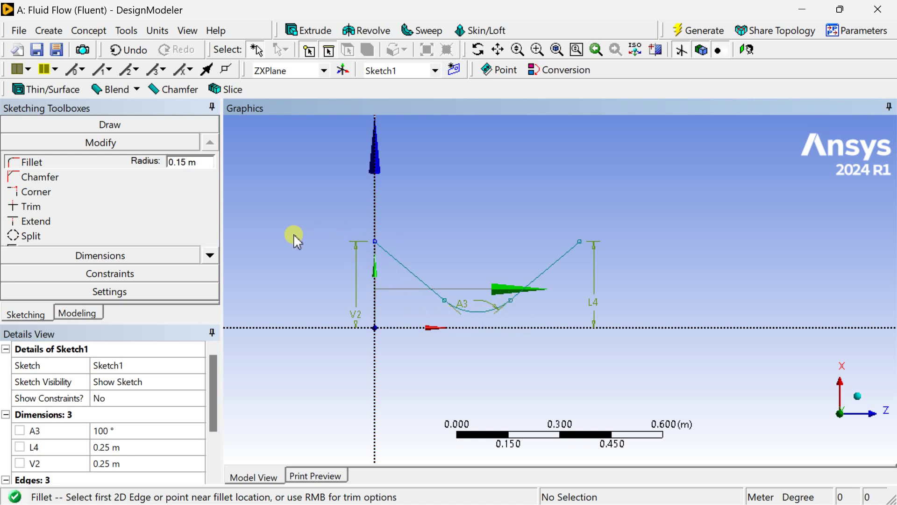
# Apply a Tangent constraint between the fillet arc and the horizontal axis
pyautogui.click(157, 275)
pyautogui.click(109, 259)
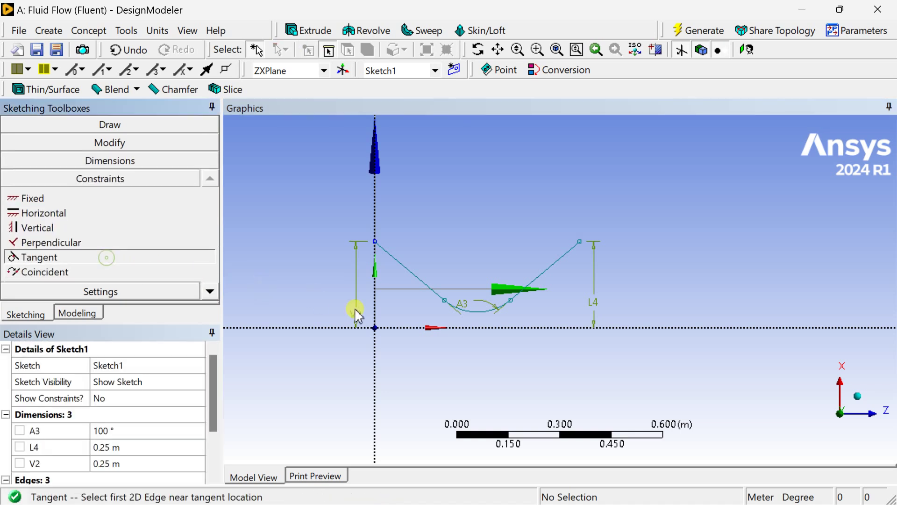
pyautogui.click(477, 309)
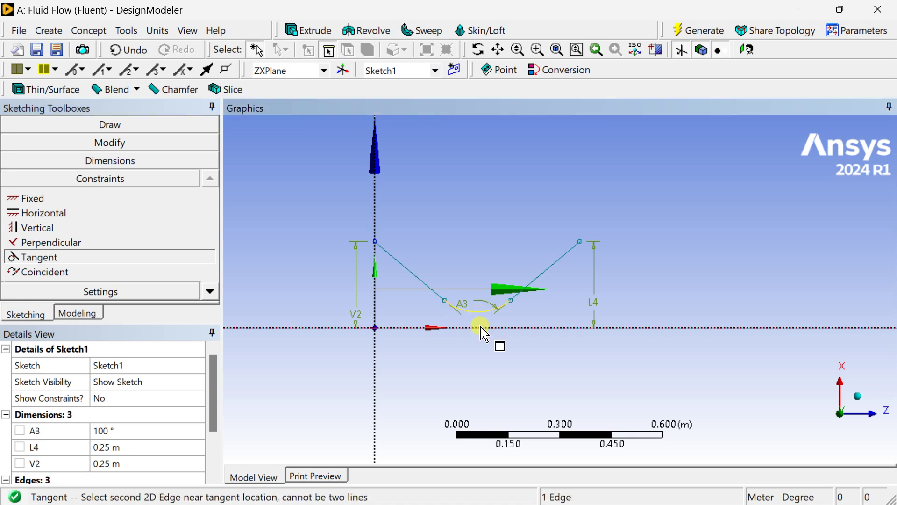
pyautogui.click(481, 327)
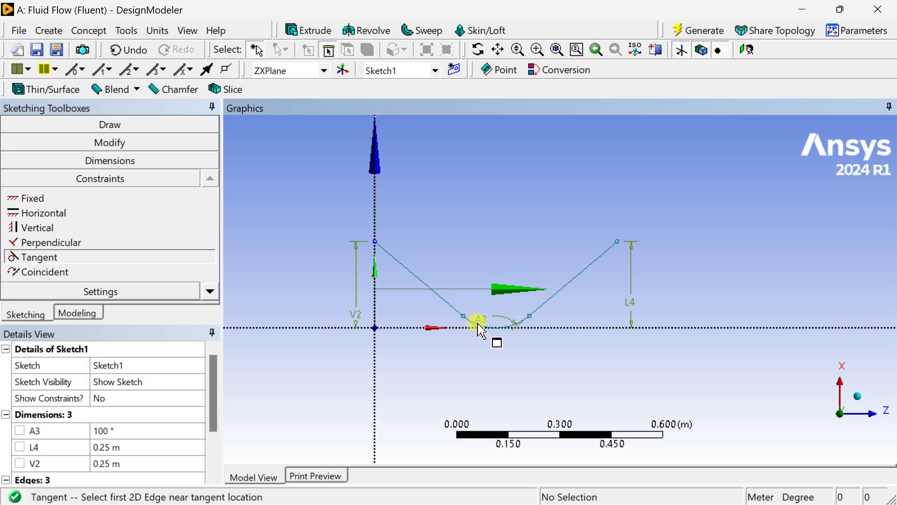
# Add a Radius dimension to the fillet arc and set it to 0.2 m
pyautogui.click(129, 143)
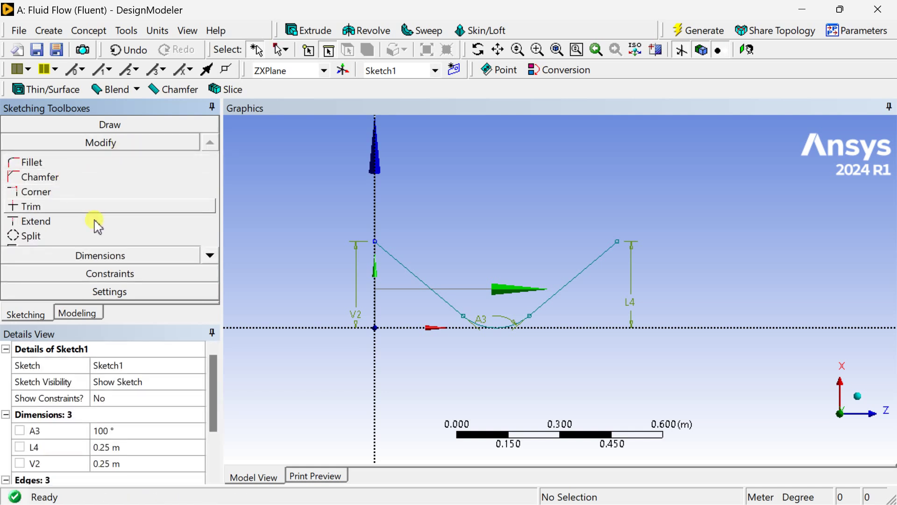
pyautogui.click(127, 256)
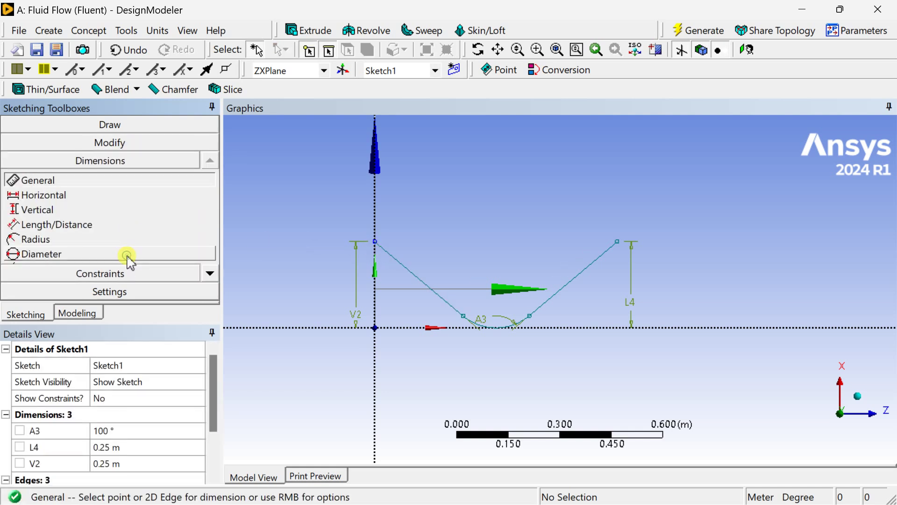
pyautogui.click(106, 240)
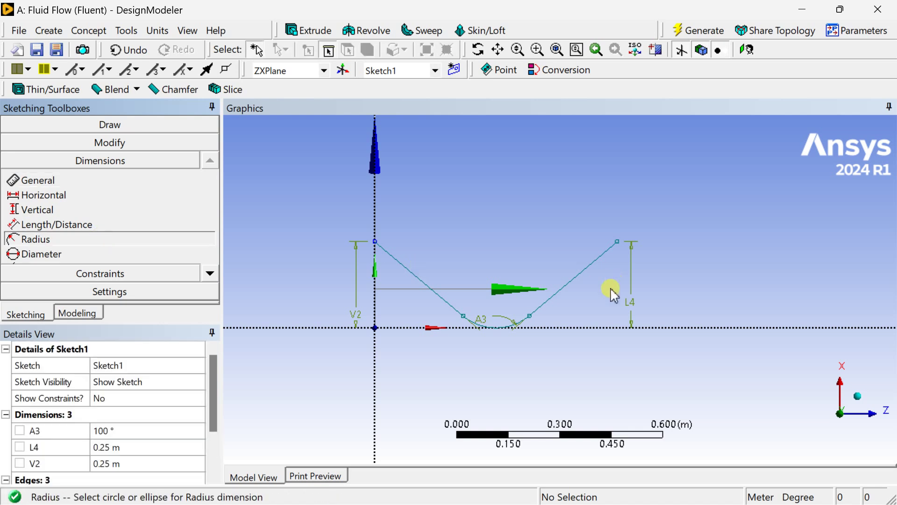
pyautogui.click(497, 323)
pyautogui.click(496, 283)
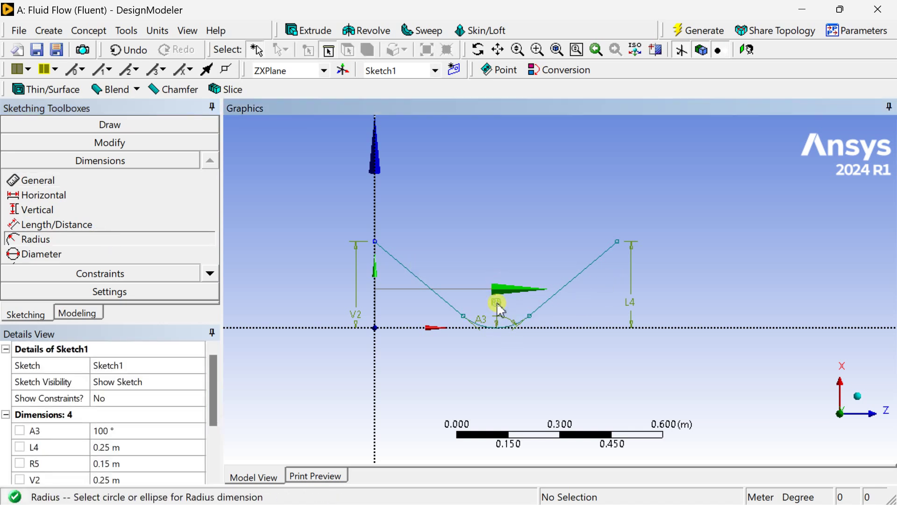
pyautogui.scroll(-1, 150, 440)
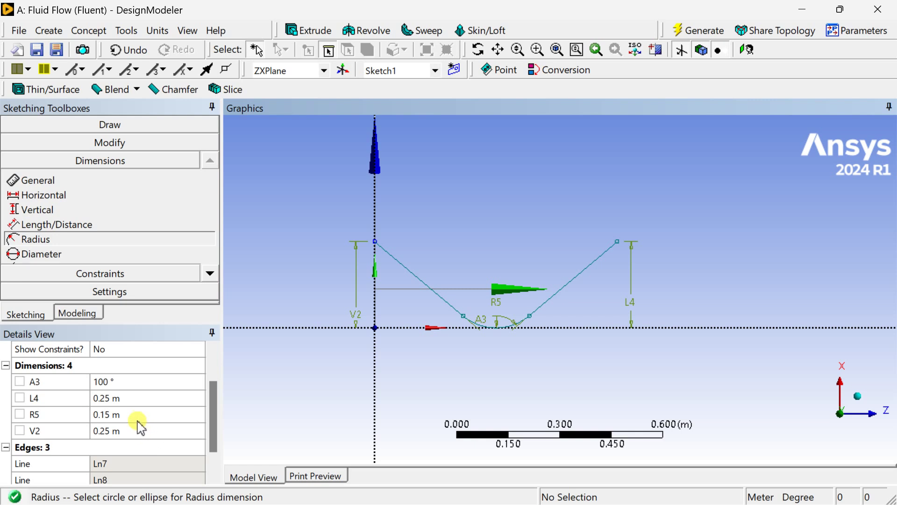
pyautogui.click(138, 416)
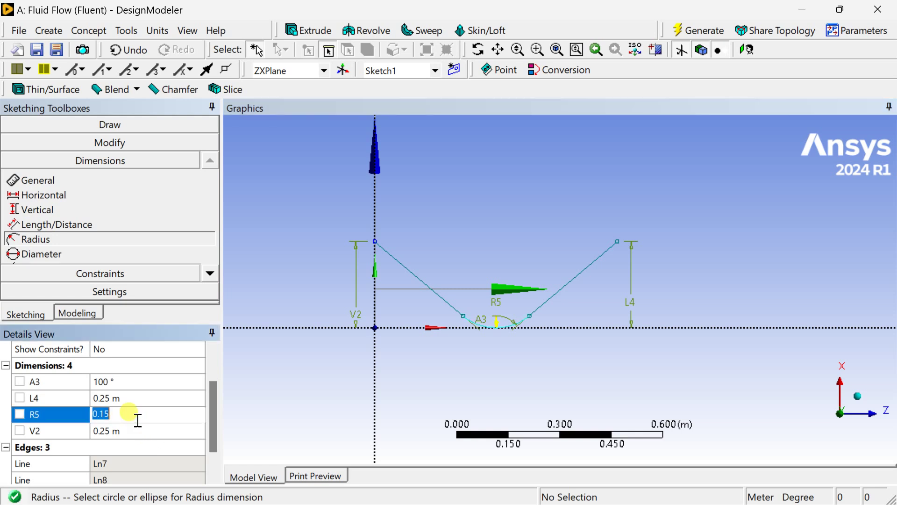
pyautogui.write('0.')
pyautogui.press('Return')
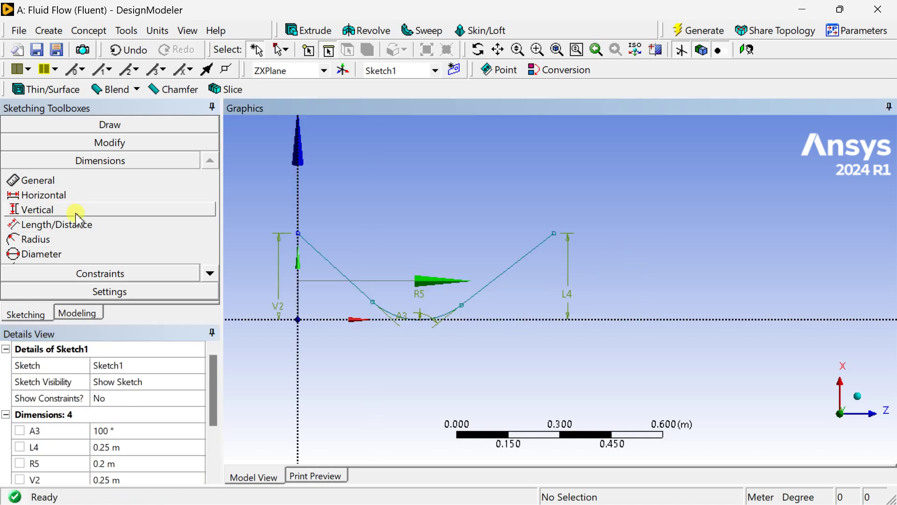
# Apply an Equal Length constraint to the two straight lines on either side of the arc and generate the model
pyautogui.click(100, 274)
pyautogui.click(210, 291)
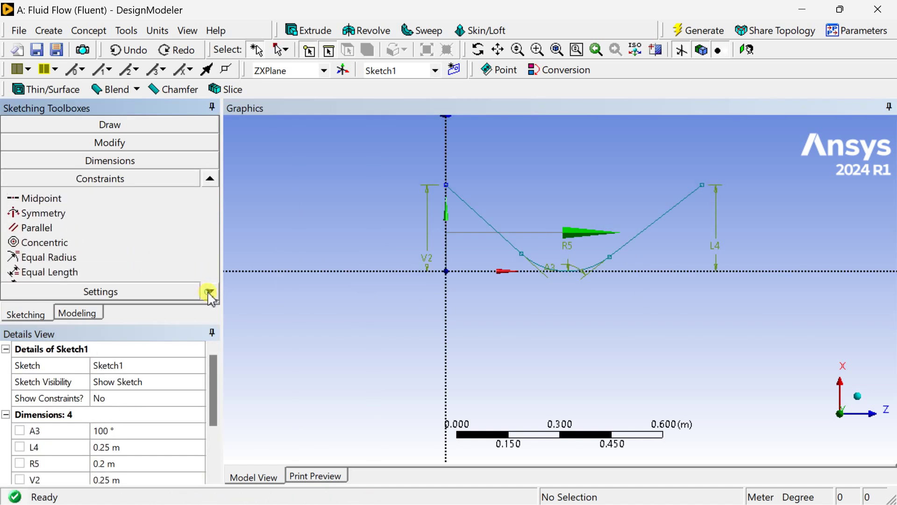
pyautogui.click(209, 291)
pyautogui.click(49, 272)
pyautogui.click(494, 218)
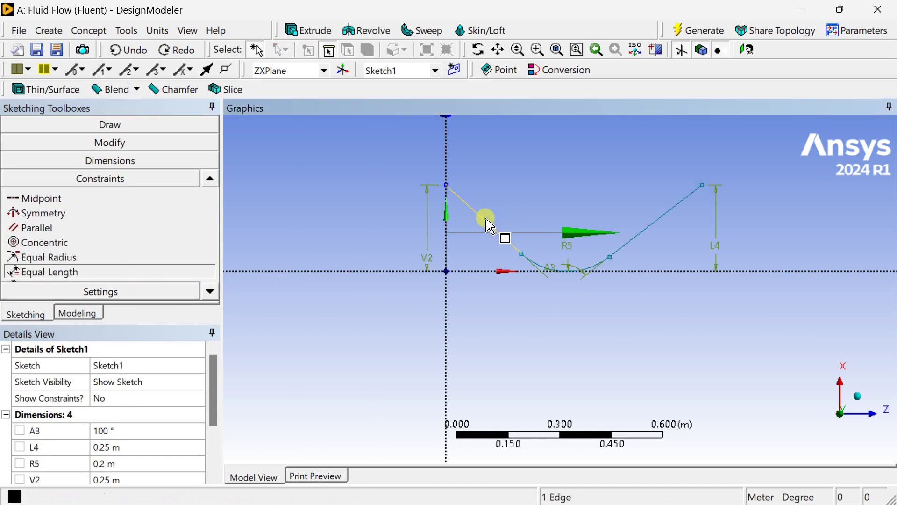
pyautogui.click(643, 228)
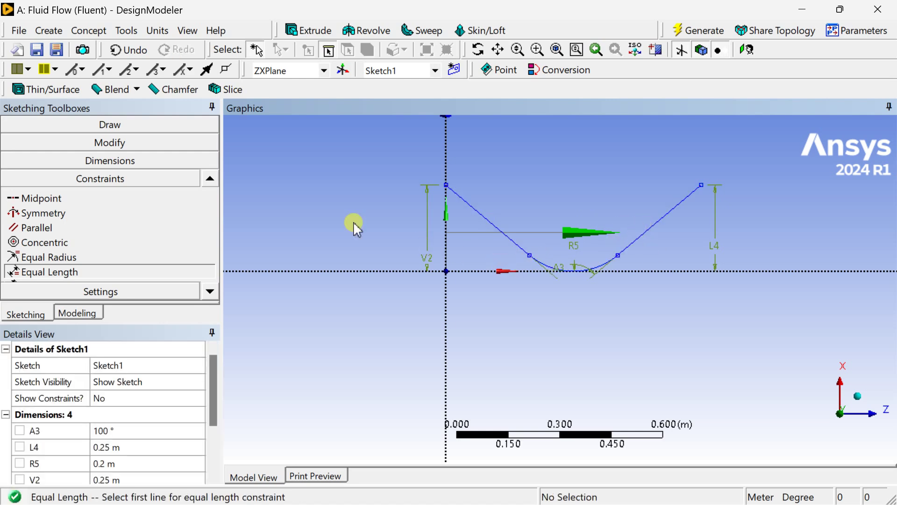
pyautogui.click(687, 31)
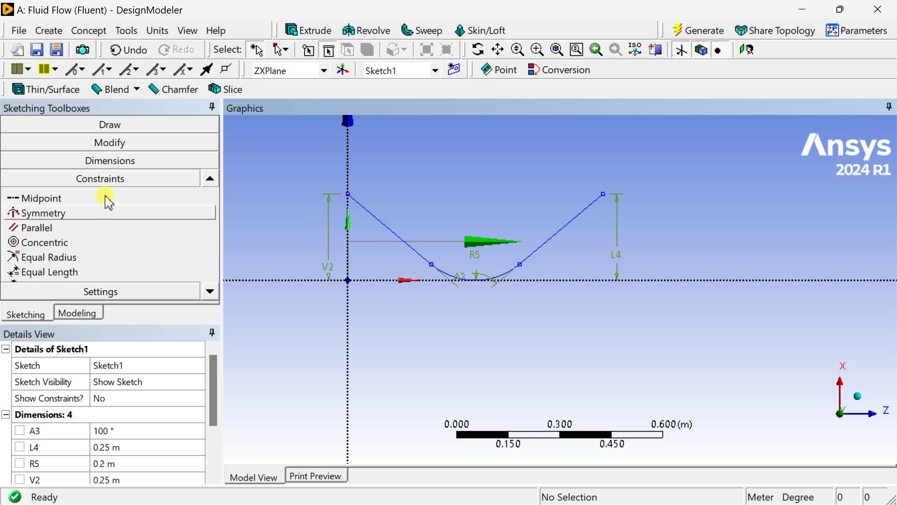
# Copy both straight lines and the fillet arc, setting the paste handle at the path's start point on the vertical axis
pyautogui.click(120, 143)
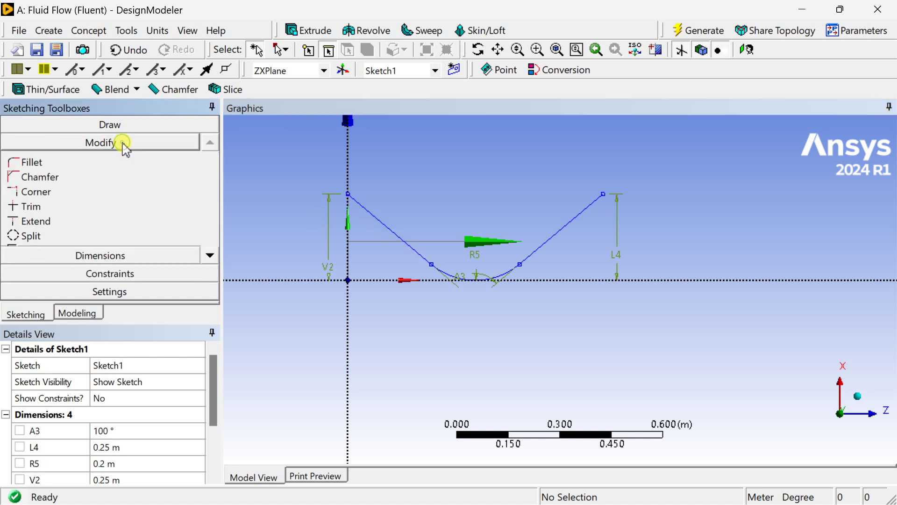
pyautogui.click(209, 255)
pyautogui.click(211, 256)
pyautogui.click(211, 256)
pyautogui.click(210, 255)
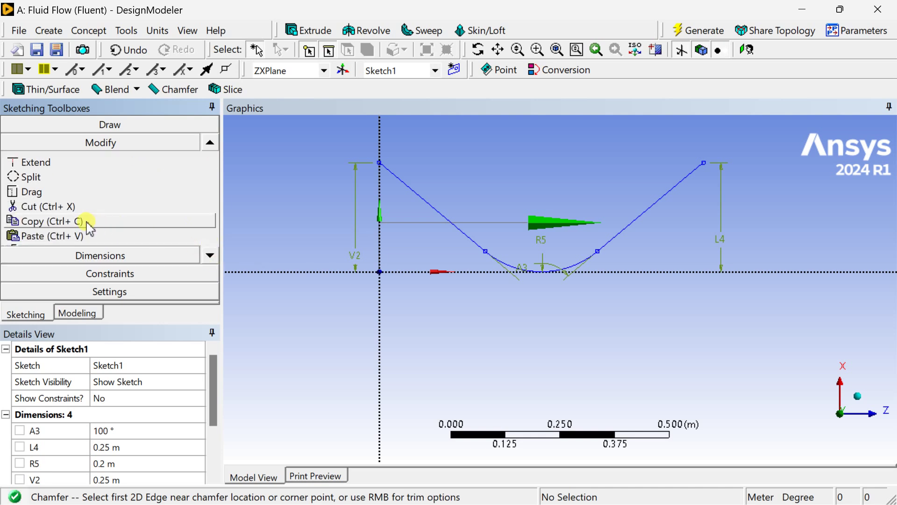
pyautogui.click(69, 221)
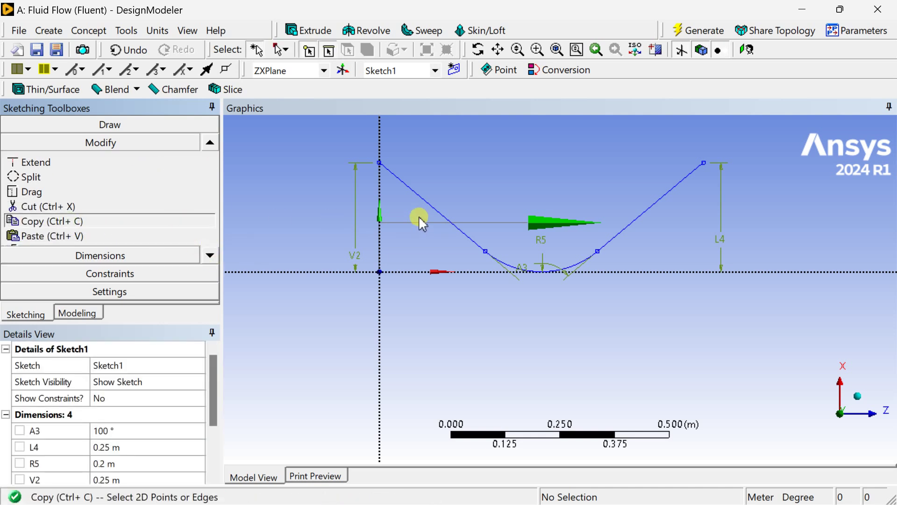
pyautogui.click(415, 193)
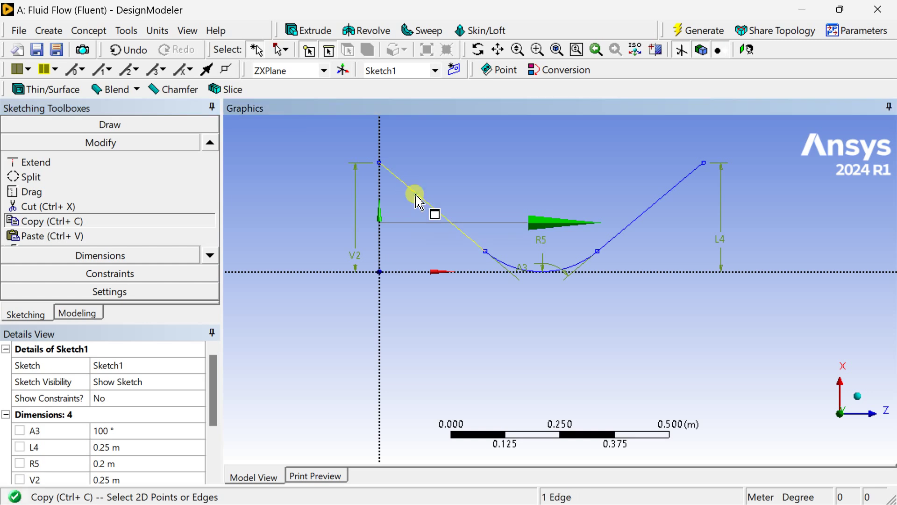
pyautogui.keyDown('ctrl'); pyautogui.click(511, 267); pyautogui.keyUp('ctrl')
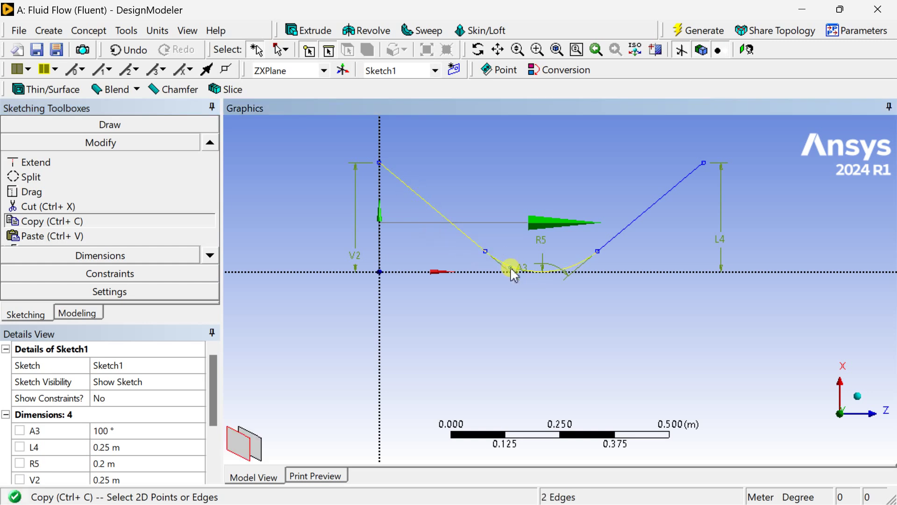
pyautogui.keyDown('ctrl'); pyautogui.click(619, 241); pyautogui.keyUp('ctrl')
pyautogui.rightClick(477, 145)
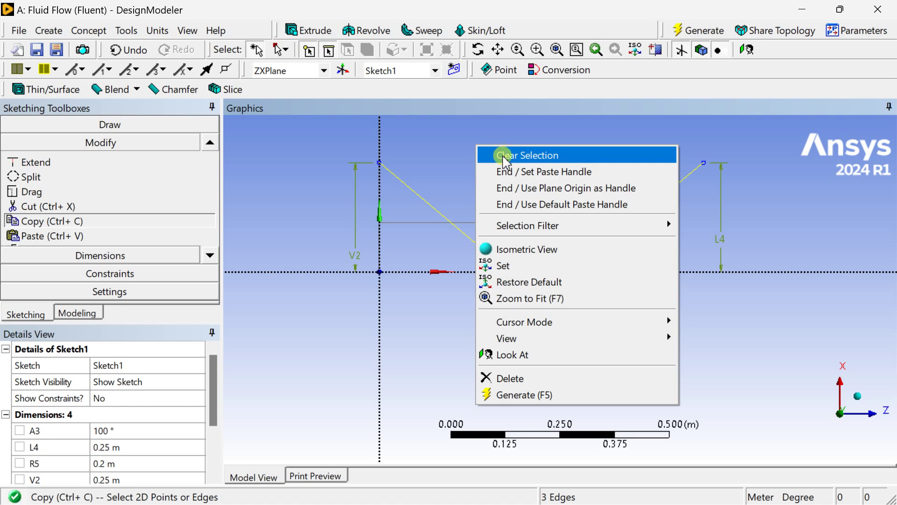
pyautogui.click(519, 174)
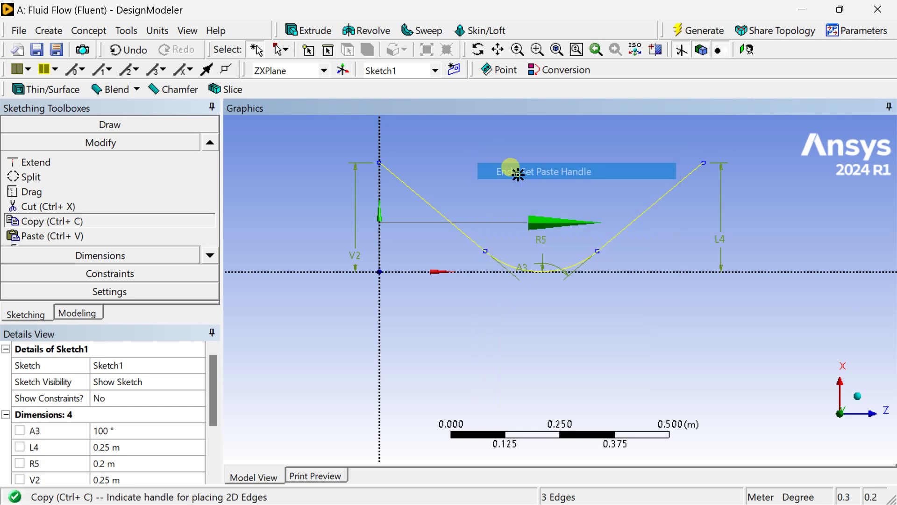
pyautogui.click(379, 163)
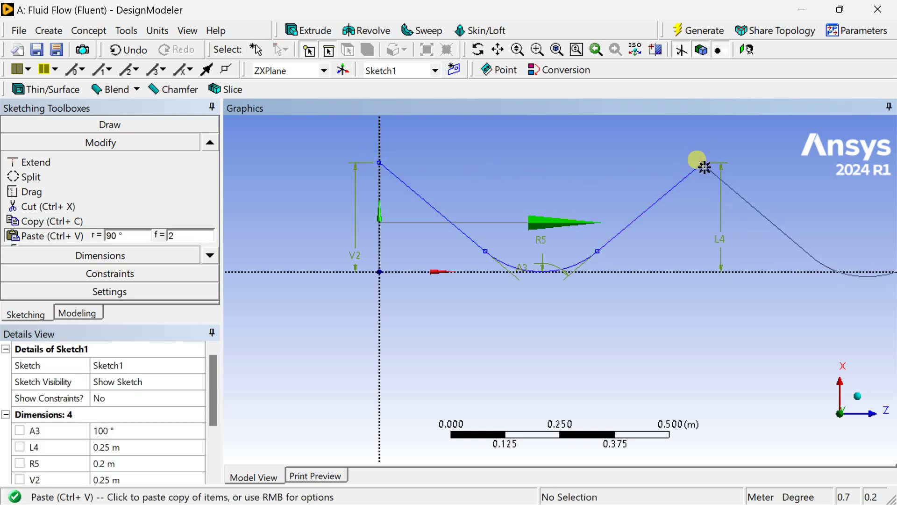
# Paste two copies of the filleted V end to end, starting at the original path's free end point, and end the paste
pyautogui.click(704, 161)
pyautogui.scroll(-1, 715, 233)
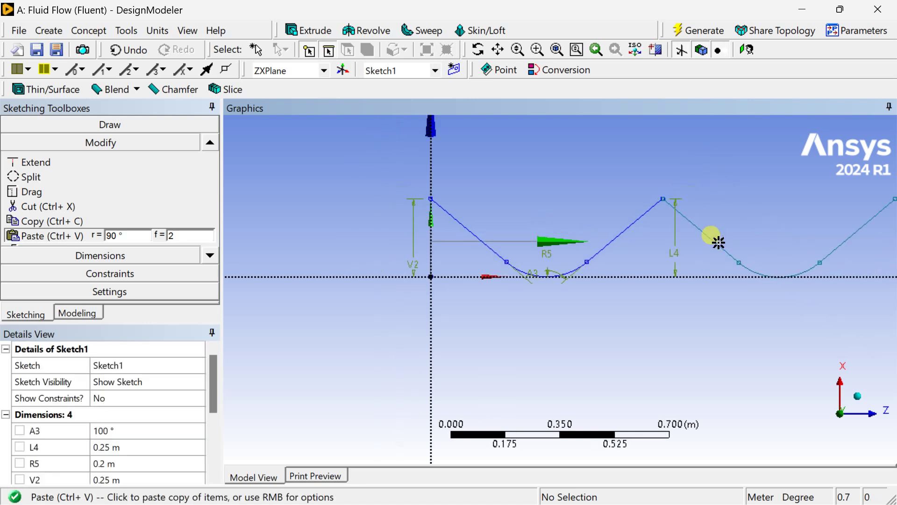
pyautogui.scroll(-1, 772, 233)
pyautogui.keyDown('ctrl'); pyautogui.moveTo(757, 226); pyautogui.dragTo(535, 216, button='middle'); pyautogui.keyUp('ctrl')
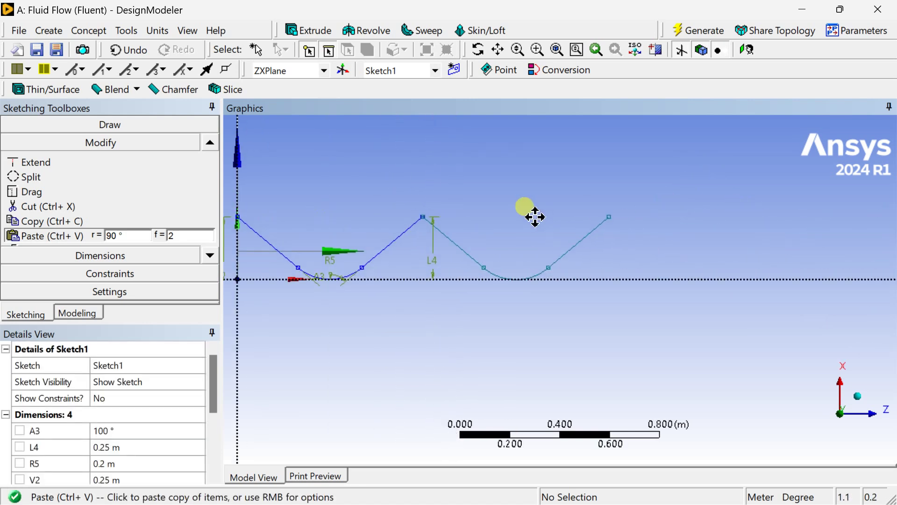
pyautogui.click(613, 220)
pyautogui.scroll(-1, 675, 266)
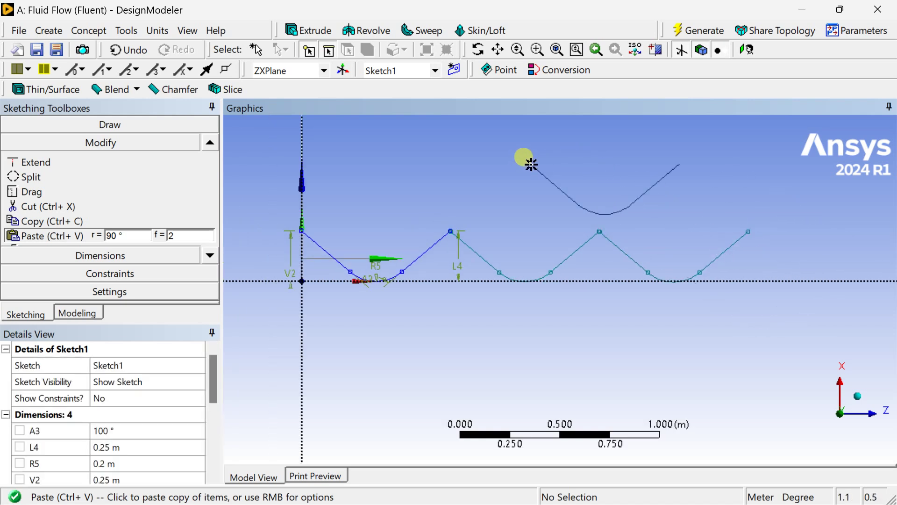
pyautogui.rightClick(531, 164)
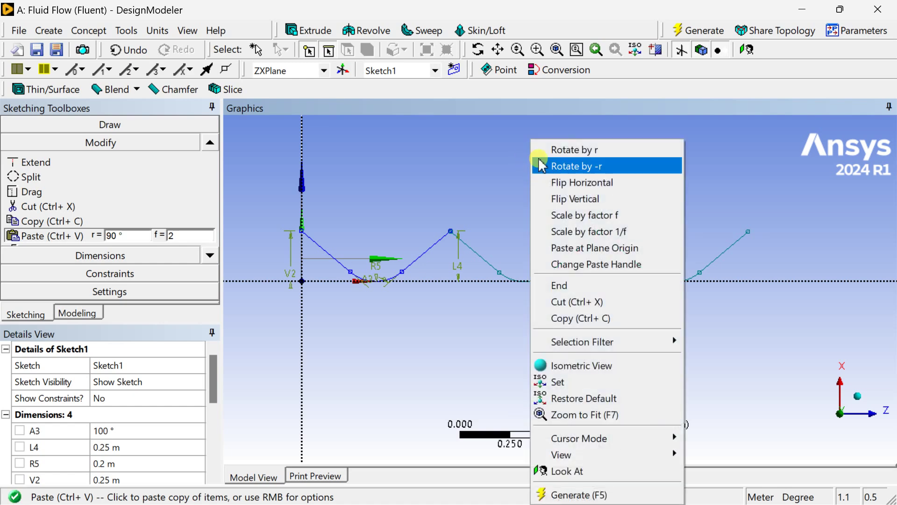
pyautogui.click(576, 283)
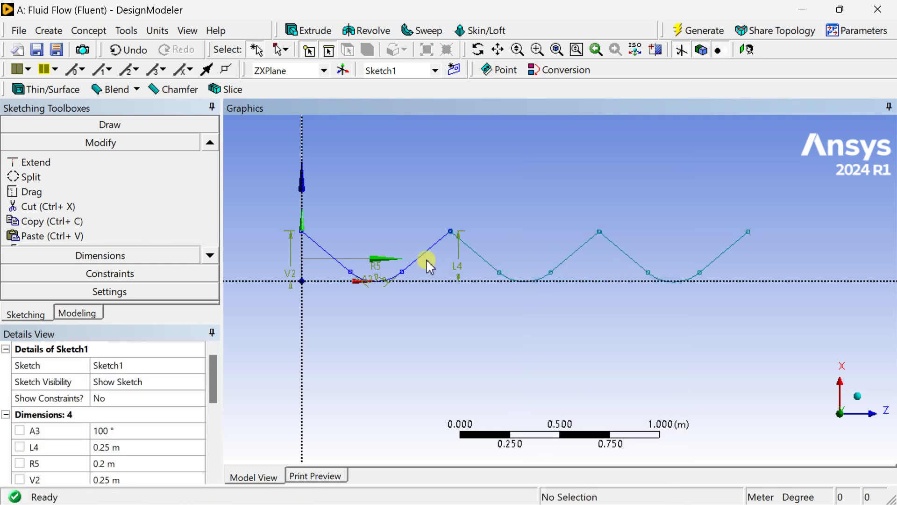
# Apply a Coincident constraint between the first copy's start point and the original path's free end point at the first upper peak
pyautogui.scroll(4, 432, 257)
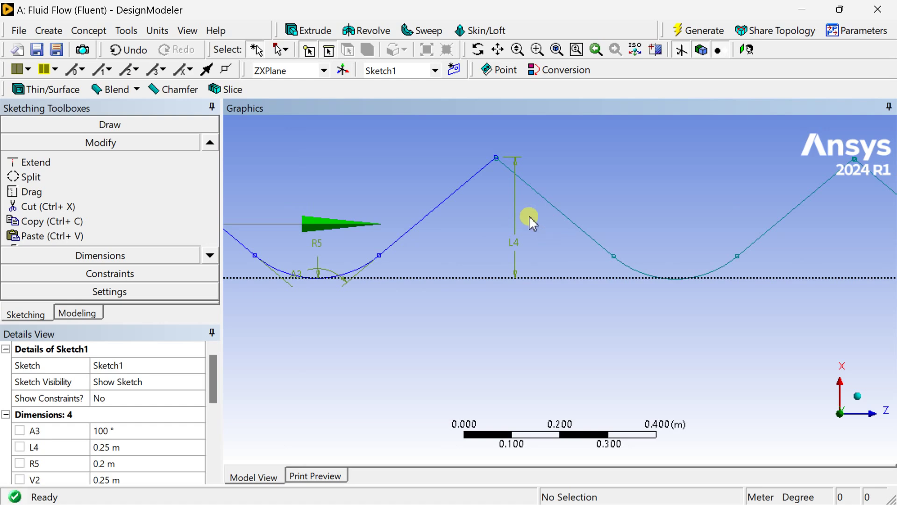
pyautogui.scroll(1, 508, 159)
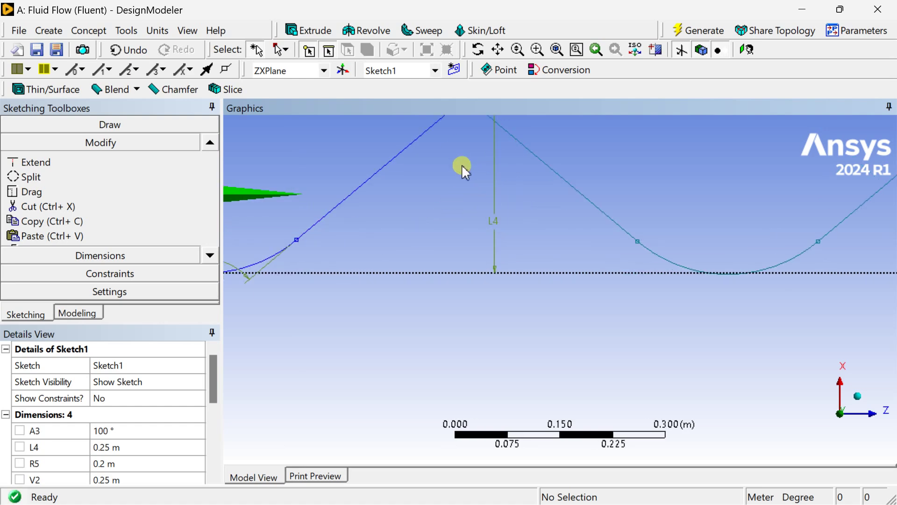
pyautogui.keyDown('ctrl'); pyautogui.moveTo(461, 164); pyautogui.dragTo(525, 260, button='middle'); pyautogui.keyUp('ctrl')
pyautogui.scroll(3, 520, 185)
pyautogui.keyDown('ctrl'); pyautogui.moveTo(496, 192); pyautogui.dragTo(542, 264, button='middle'); pyautogui.keyUp('ctrl')
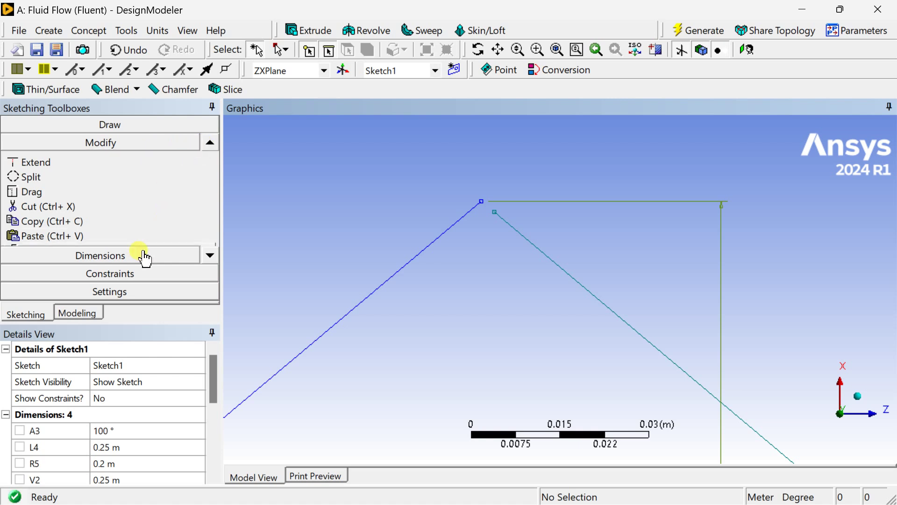
pyautogui.click(140, 275)
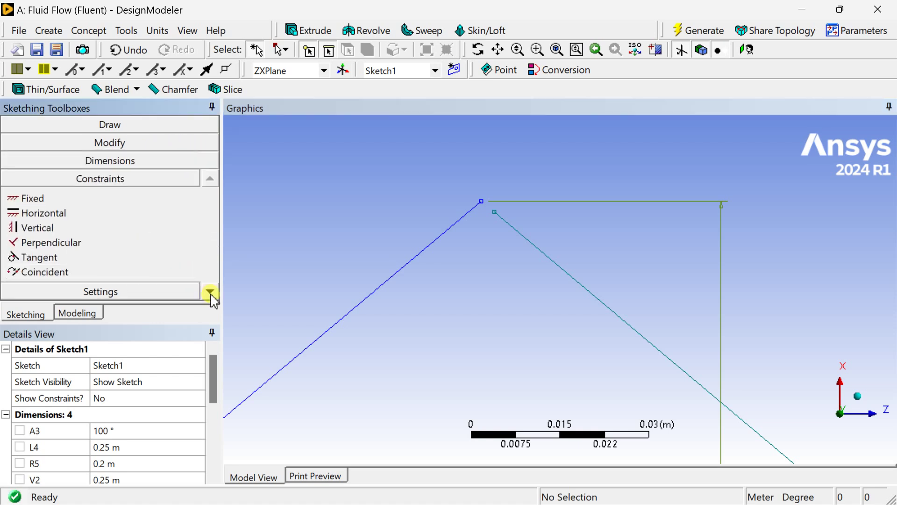
pyautogui.click(69, 273)
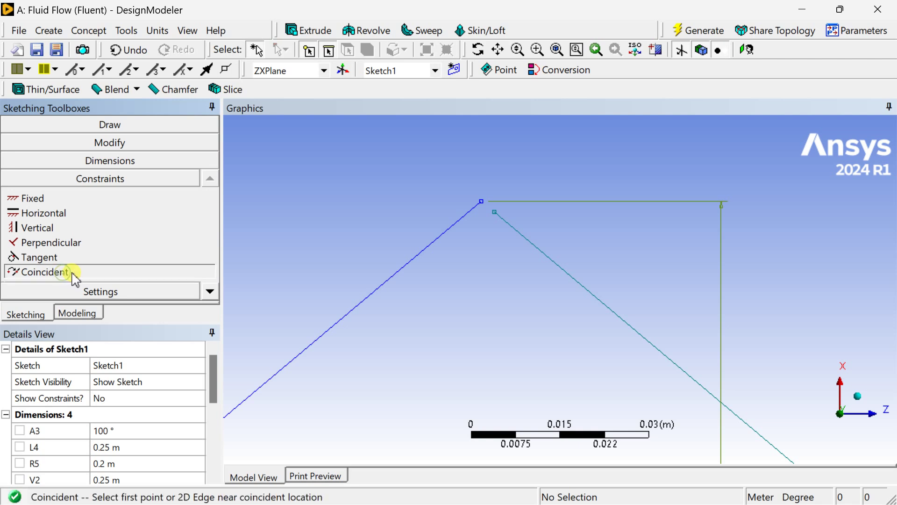
pyautogui.click(494, 213)
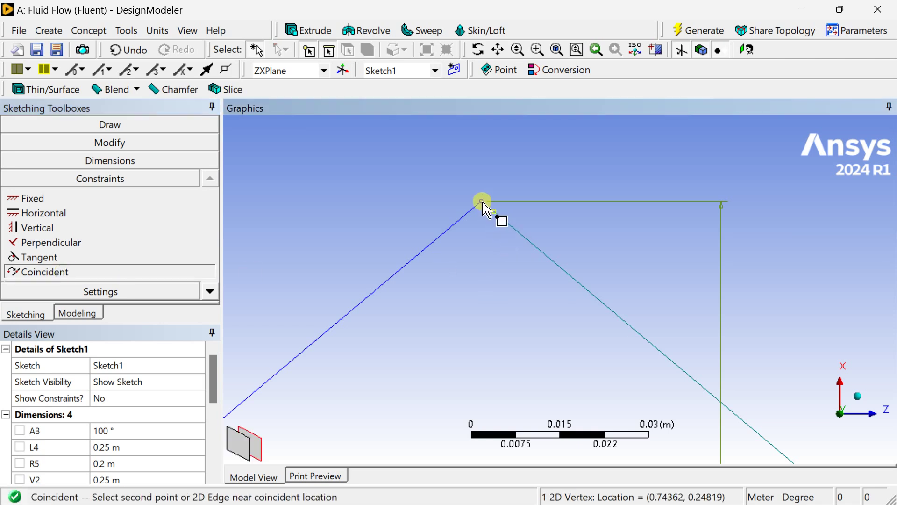
pyautogui.click(484, 205)
# Make the first copy's end point and the second copy's start point coincident at the second upper peak
pyautogui.scroll(-10, 518, 262)
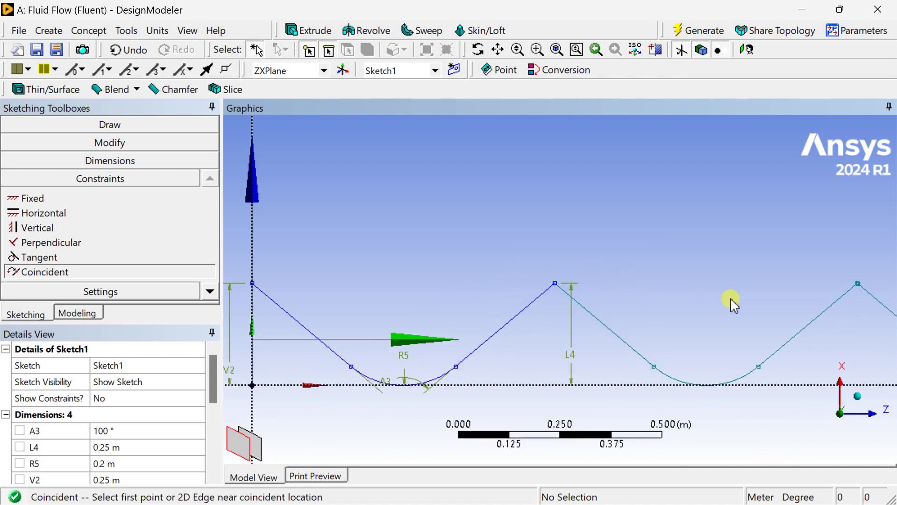
pyautogui.scroll(6, 547, 285)
pyautogui.scroll(2, 511, 265)
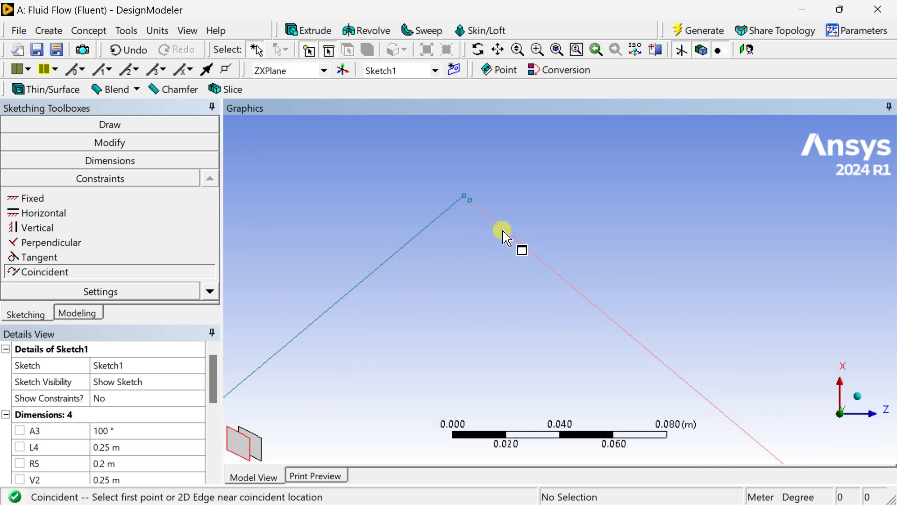
pyautogui.keyDown('ctrl'); pyautogui.moveTo(436, 220); pyautogui.dragTo(541, 316, button='middle'); pyautogui.keyUp('ctrl')
pyautogui.scroll(1, 540, 317)
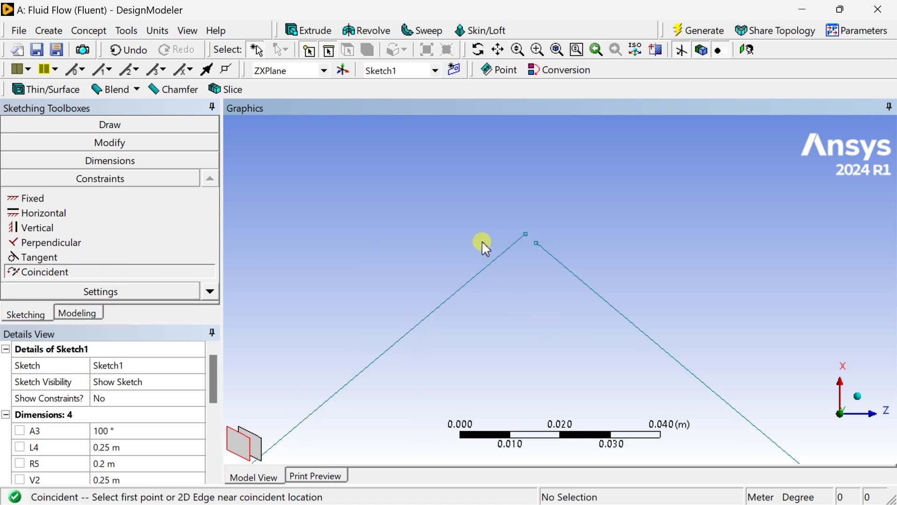
pyautogui.click(527, 234)
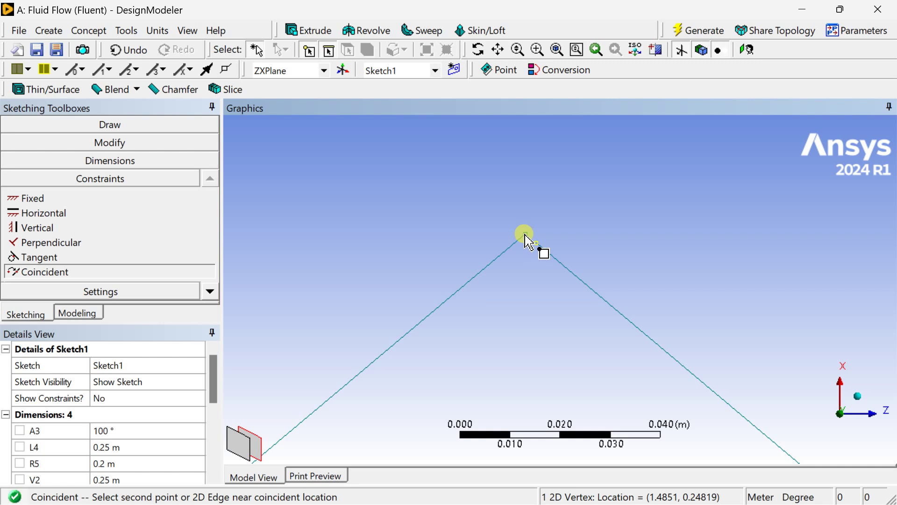
pyautogui.click(541, 252)
# Apply Equal Length constraints between the original V's second line and both straight lines of the first copied V
pyautogui.scroll(-10, 554, 293)
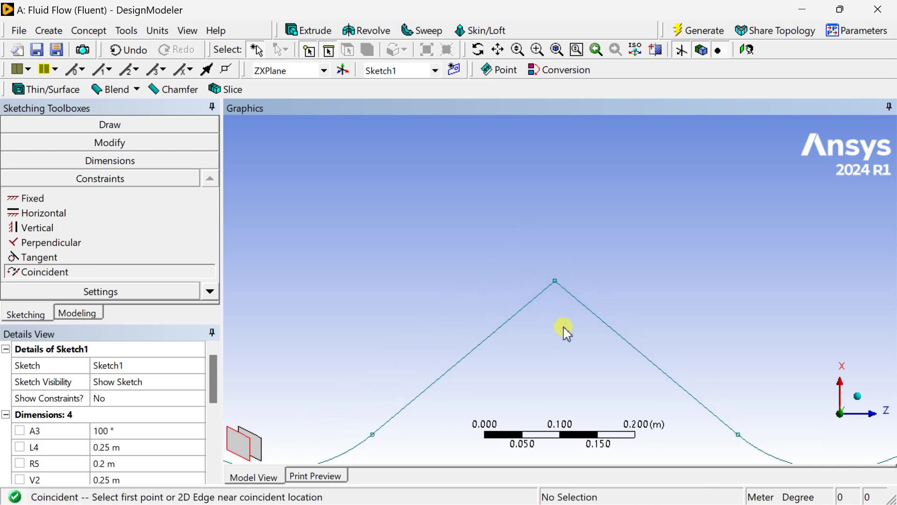
pyautogui.keyDown('ctrl'); pyautogui.moveTo(683, 321); pyautogui.dragTo(644, 280, button='middle'); pyautogui.keyUp('ctrl')
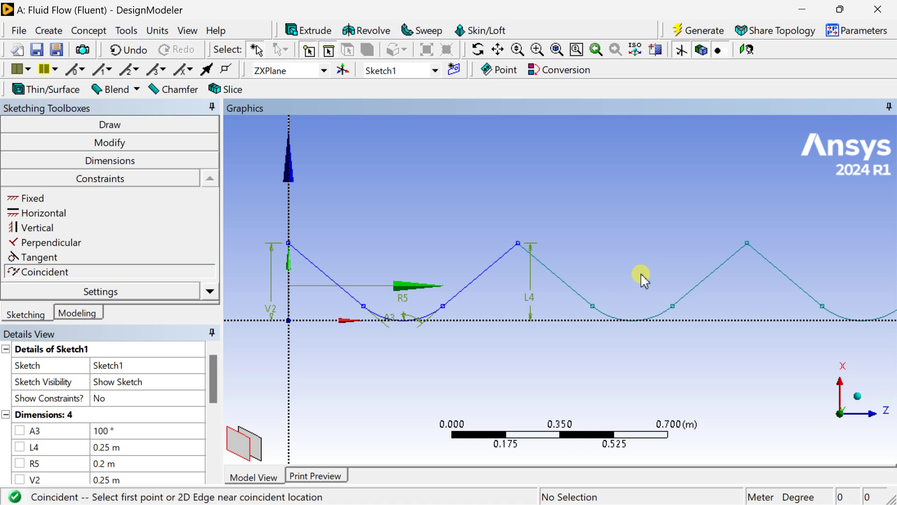
pyautogui.scroll(2, 641, 273)
pyautogui.scroll(-1, 641, 272)
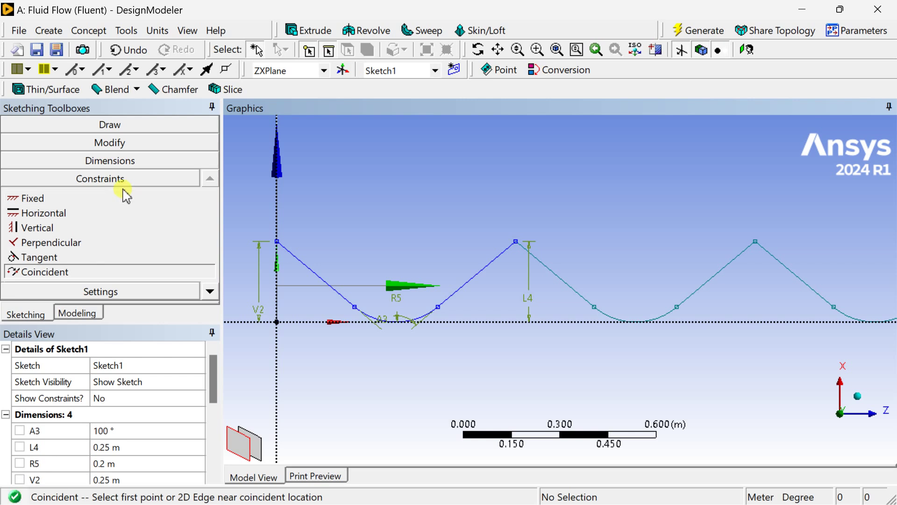
pyautogui.click(211, 292)
pyautogui.click(210, 292)
pyautogui.click(210, 292)
pyautogui.click(210, 292)
pyautogui.click(210, 292)
pyautogui.click(210, 292)
pyautogui.click(210, 292)
pyautogui.click(94, 257)
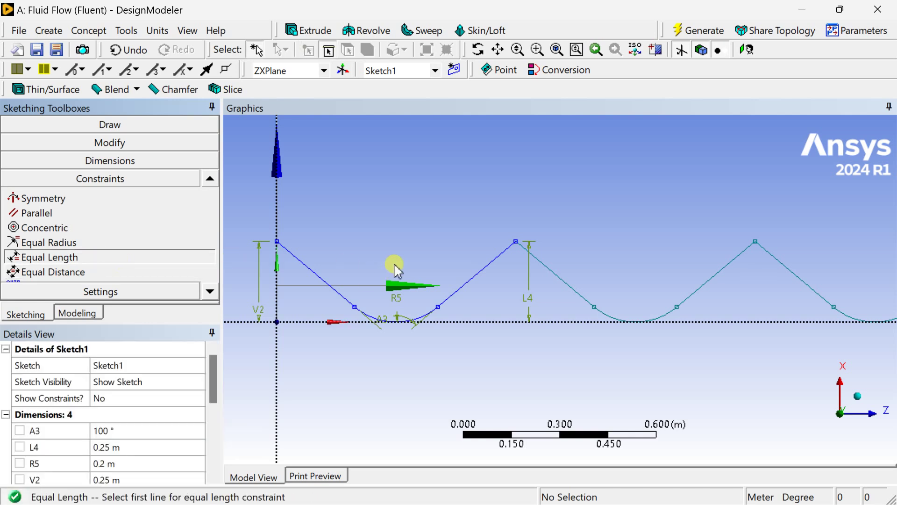
pyautogui.click(475, 275)
pyautogui.click(561, 279)
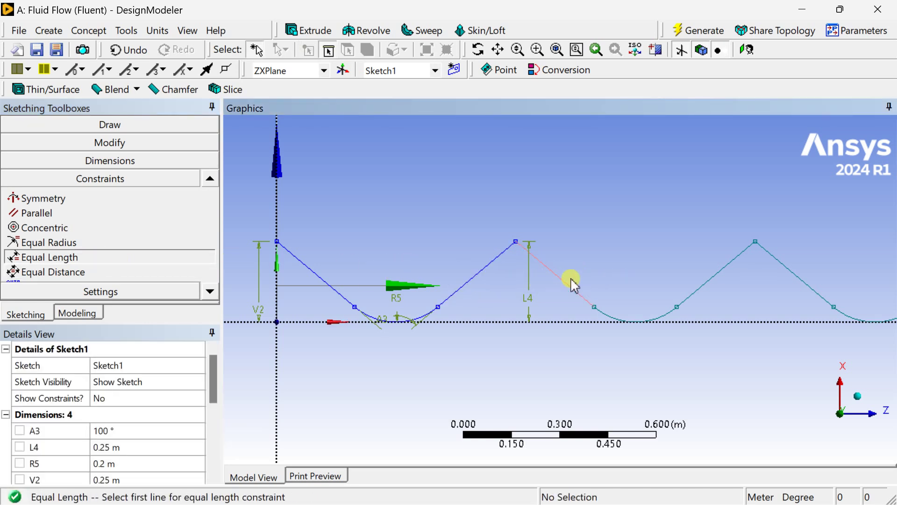
pyautogui.click(569, 286)
pyautogui.click(714, 278)
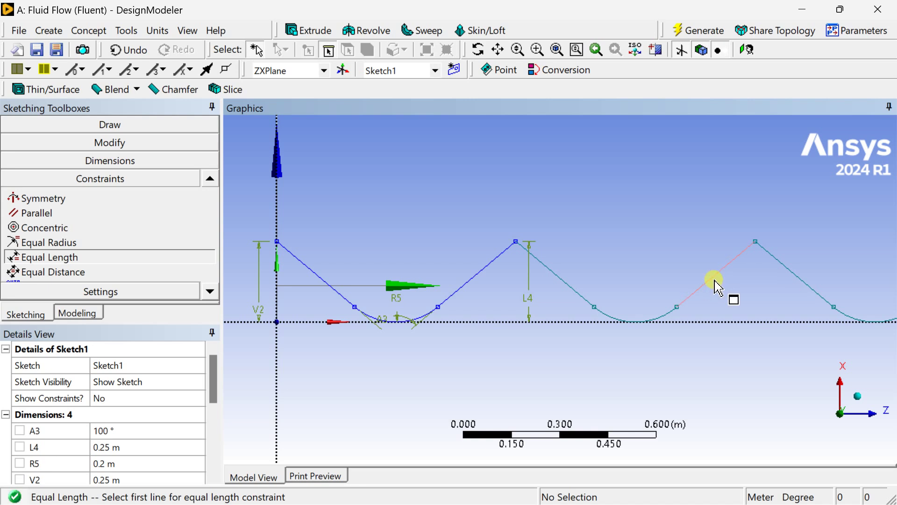
# Extend the Equal Length constraints from the first copy's last line to both straight lines of the second copied V
pyautogui.click(773, 256)
pyautogui.click(758, 276)
pyautogui.scroll(-2, 740, 285)
pyautogui.click(729, 281)
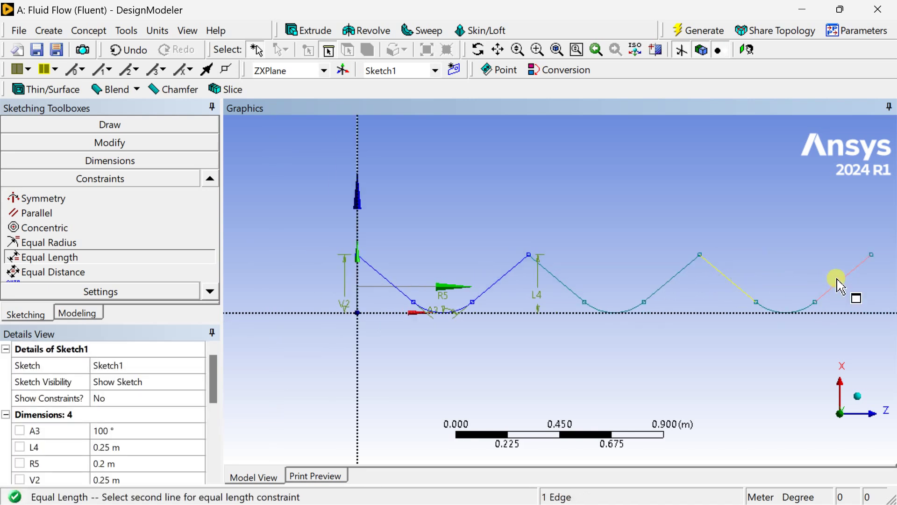
pyautogui.click(838, 283)
# Fillet the two upper peaks between the joined Vs with a 0.15 m radius and generate the model
pyautogui.scroll(2, 462, 285)
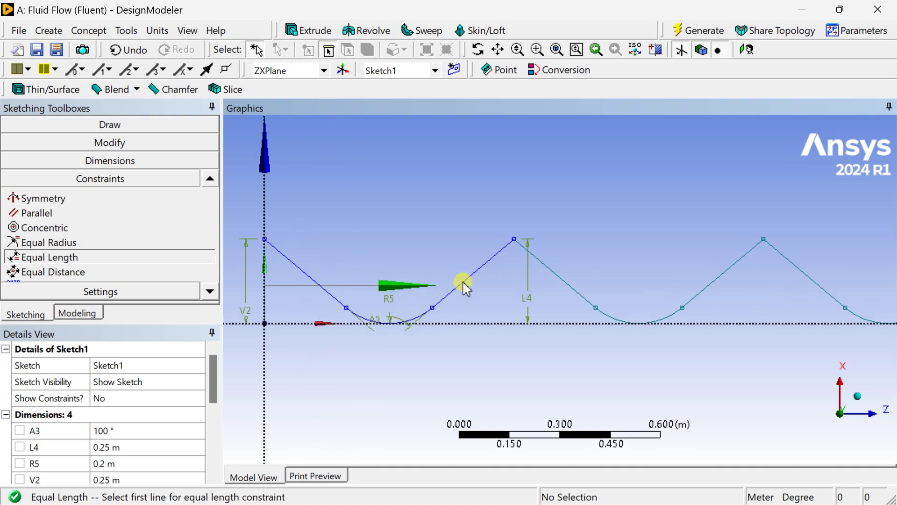
pyautogui.click(132, 143)
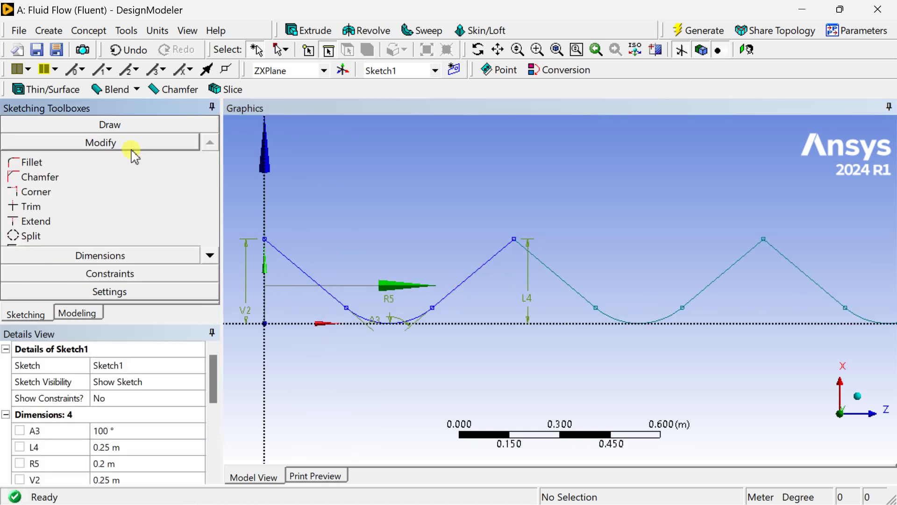
pyautogui.click(73, 163)
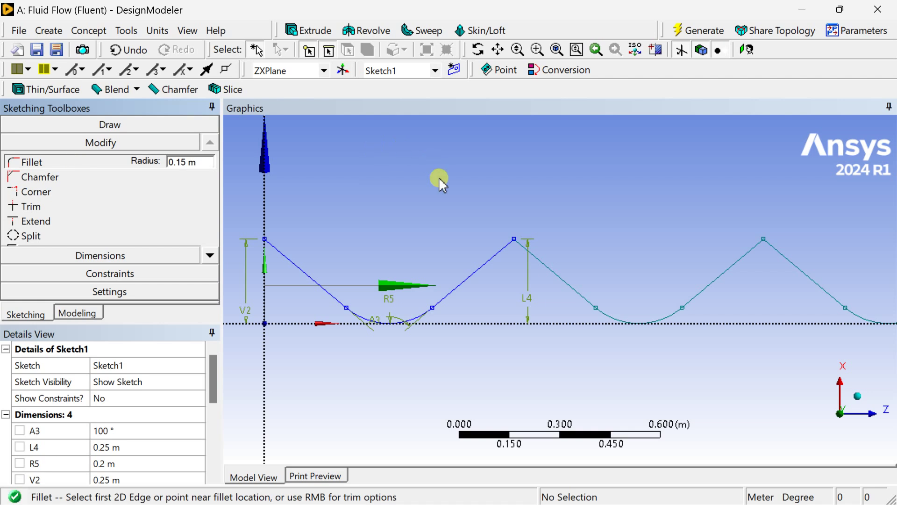
pyautogui.click(488, 258)
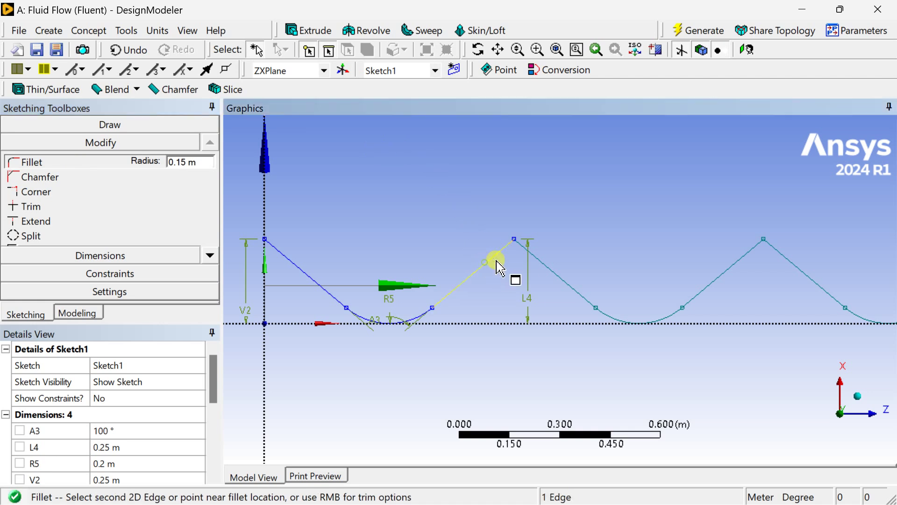
pyautogui.click(544, 273)
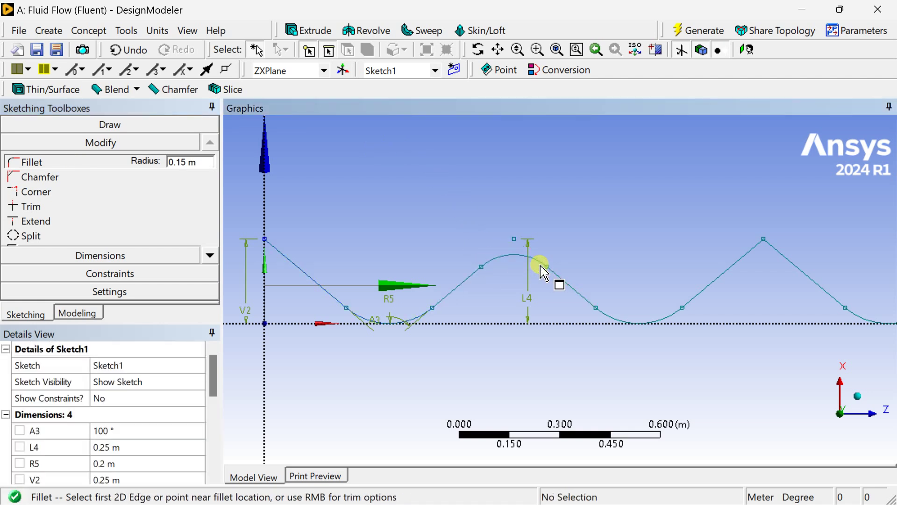
pyautogui.click(709, 286)
pyautogui.click(810, 268)
pyautogui.scroll(-3, 743, 275)
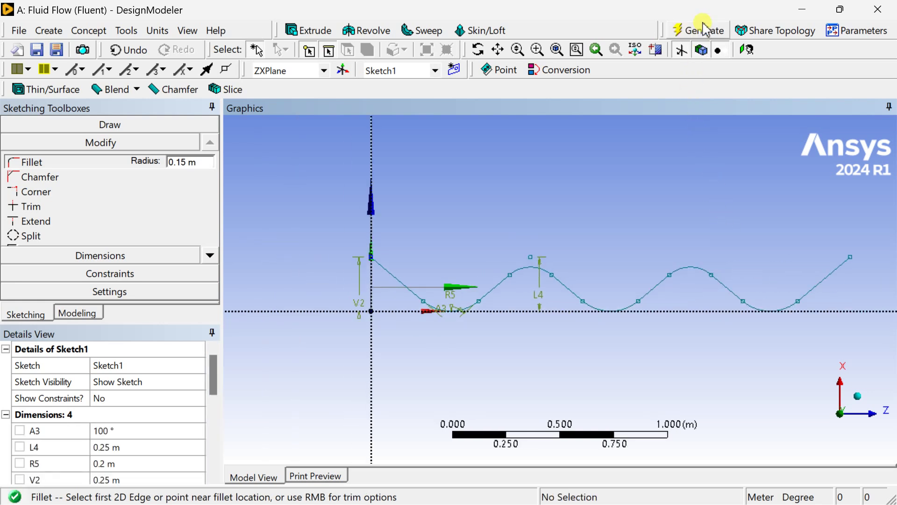
pyautogui.click(701, 31)
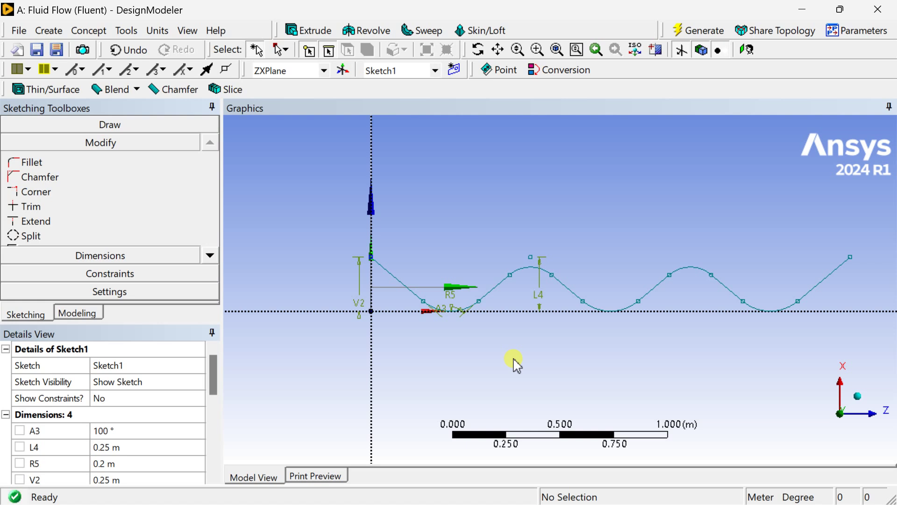
# Create a Sweep feature with the airfoil surface face as its profile and Sketch1 as its path
pyautogui.moveTo(513, 359)
pyautogui.mouseDown(button='middle')
pyautogui.moveTo(516, 316)
pyautogui.moveTo(537, 297)
pyautogui.moveTo(461, 307)
pyautogui.moveTo(458, 330)
pyautogui.moveTo(471, 341)
pyautogui.moveTo(449, 346)
pyautogui.moveTo(487, 302)
pyautogui.moveTo(419, 304)
pyautogui.moveTo(429, 310)
pyautogui.mouseUp(button='middle')
pyautogui.click(77, 313)
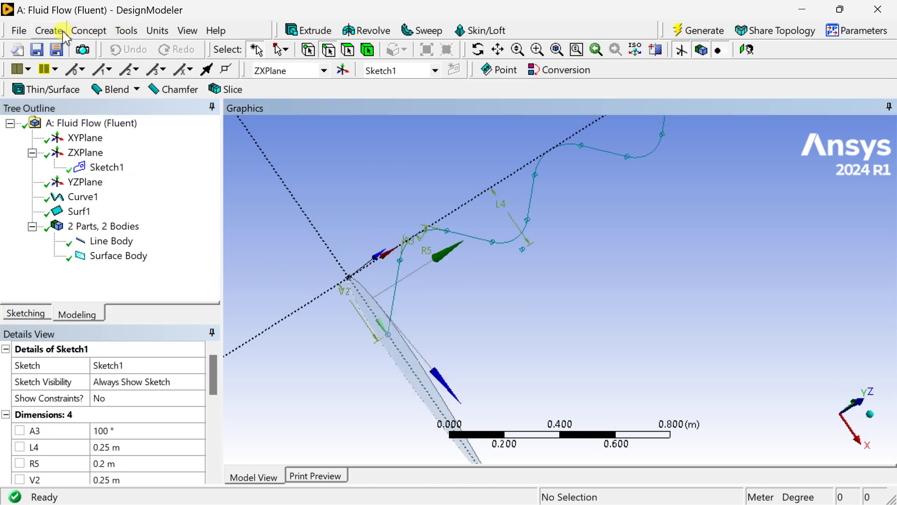
pyautogui.click(48, 30)
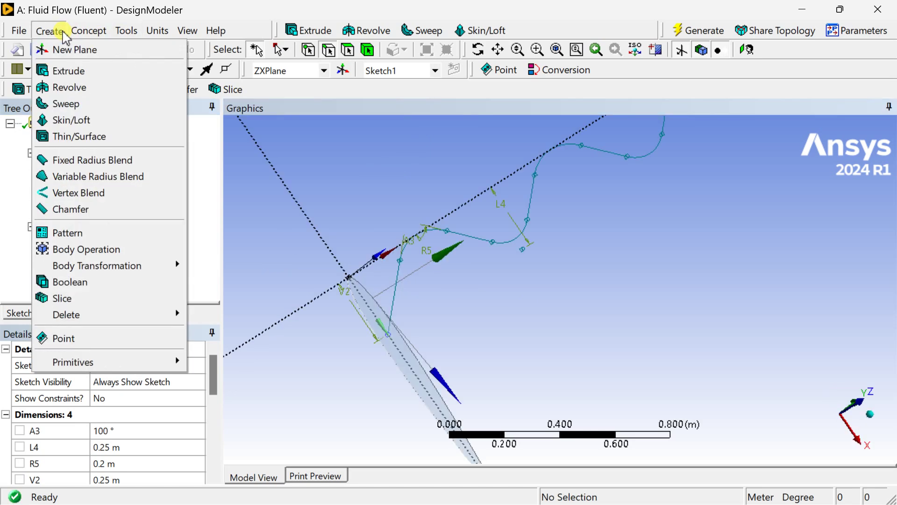
pyautogui.click(65, 104)
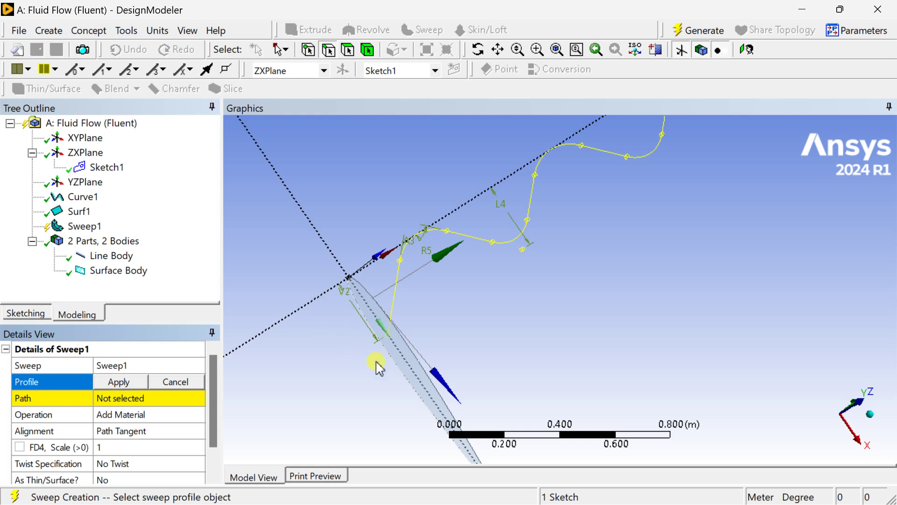
pyautogui.click(348, 49)
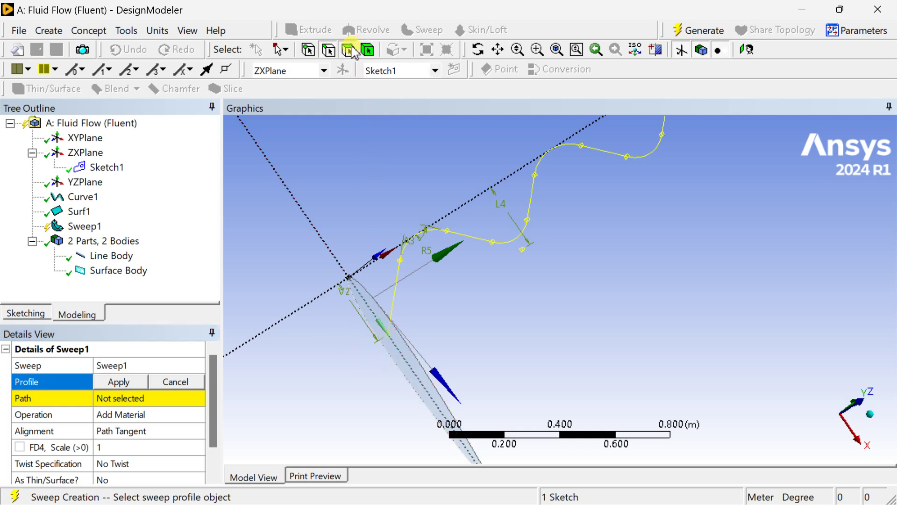
pyautogui.click(394, 351)
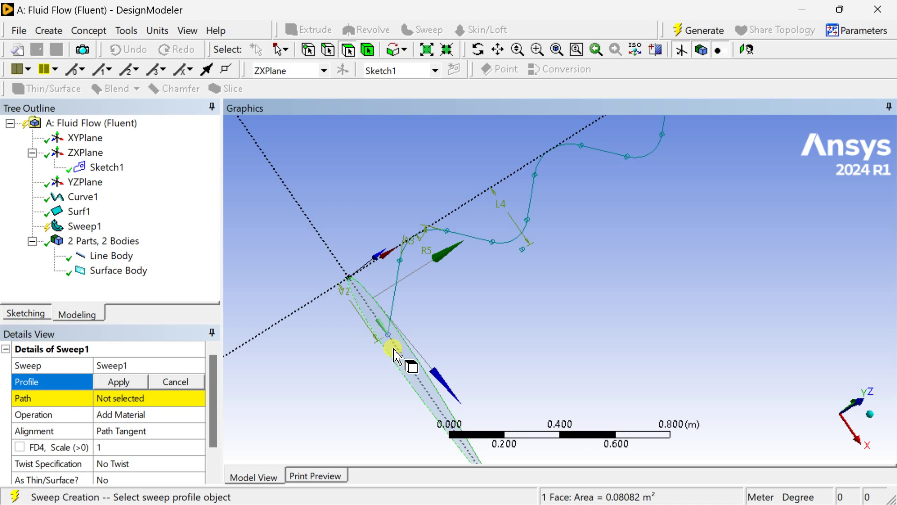
pyautogui.click(133, 386)
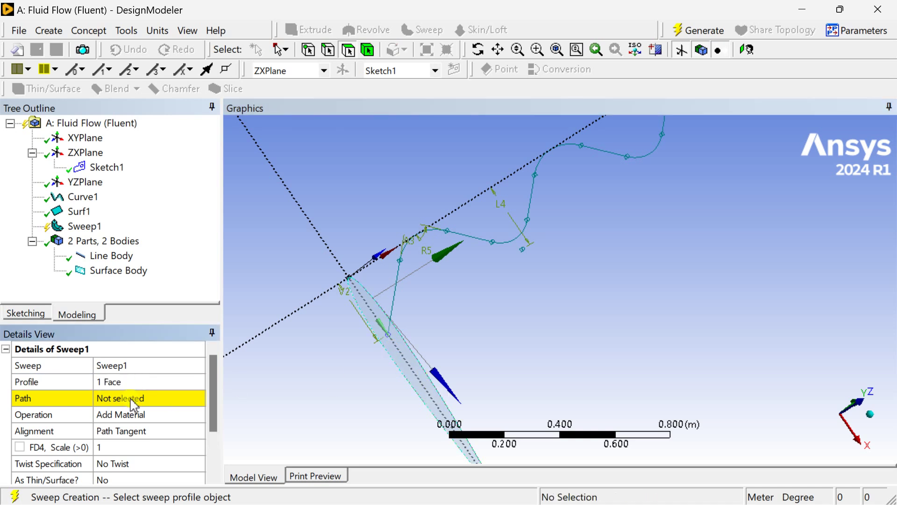
pyautogui.click(397, 296)
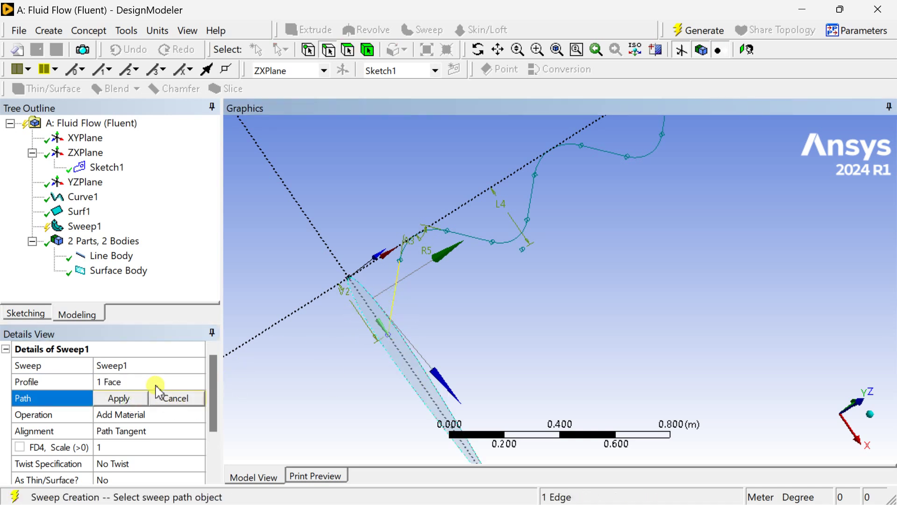
pyautogui.click(134, 398)
# Set the sweep's operation to Add Frozen and its alignment to Global Axes, and generate the solid
pyautogui.click(143, 418)
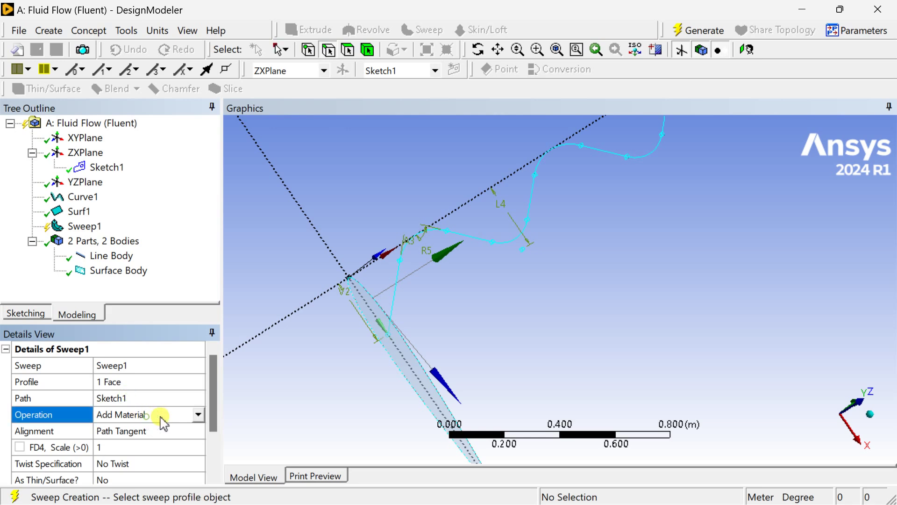
pyautogui.click(197, 414)
pyautogui.click(159, 426)
pyautogui.click(161, 431)
pyautogui.click(140, 444)
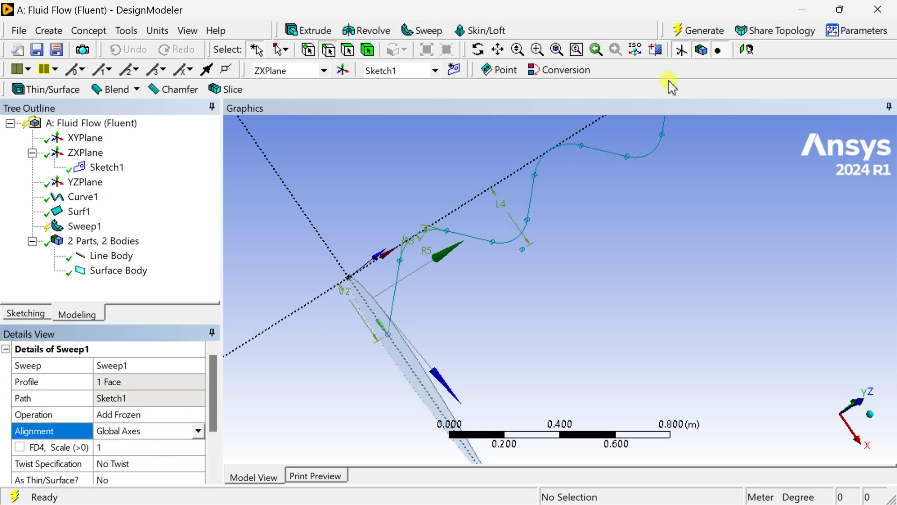
pyautogui.click(685, 35)
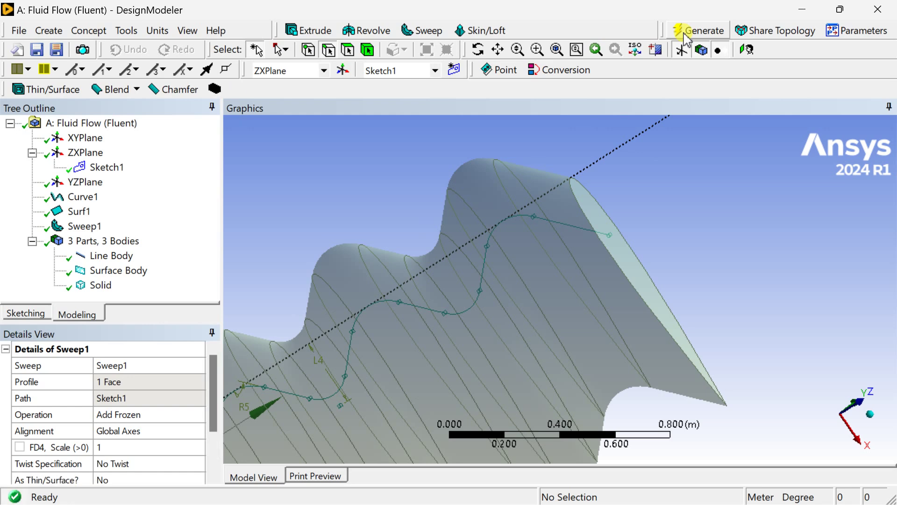
pyautogui.moveTo(570, 128)
pyautogui.mouseDown(button='middle')
pyautogui.moveTo(552, 198)
pyautogui.moveTo(419, 310)
pyautogui.moveTo(461, 248)
pyautogui.moveTo(525, 213)
pyautogui.moveTo(551, 180)
pyautogui.moveTo(567, 109)
pyautogui.moveTo(567, 136)
pyautogui.mouseUp(button='middle')
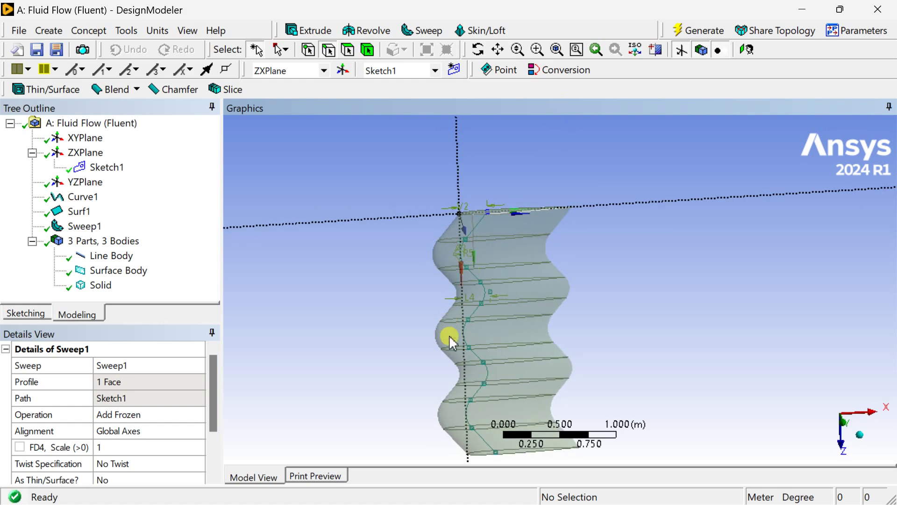
# Examine the swept wavy wing solid from isometric, top and end views, including the airfoil curve at its origin end
pyautogui.moveTo(449, 335); pyautogui.dragTo(857, 402, button='middle')
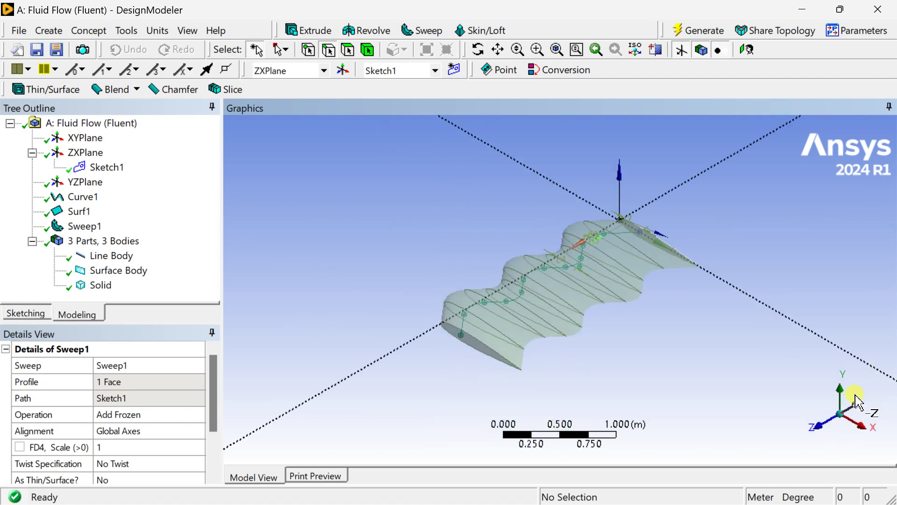
pyautogui.scroll(3, 636, 362)
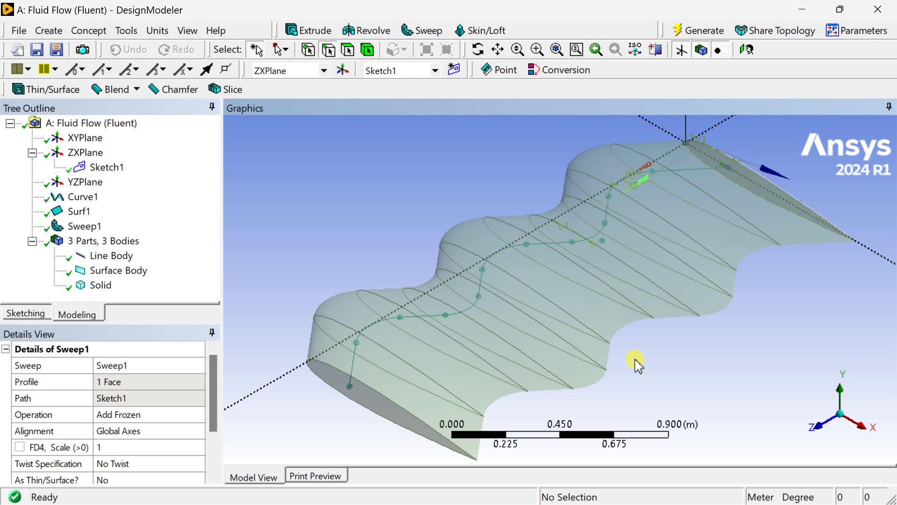
pyautogui.moveTo(628, 353); pyautogui.dragTo(622, 384, button='middle')
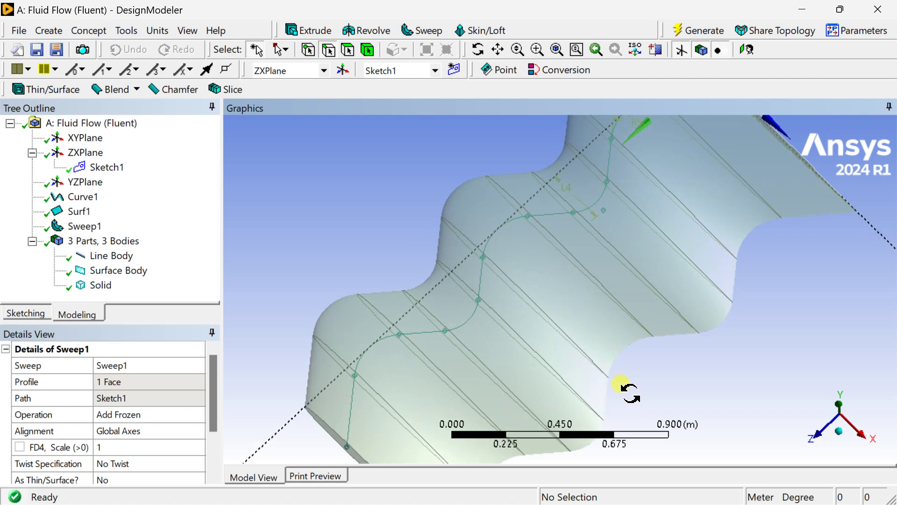
pyautogui.click(837, 406)
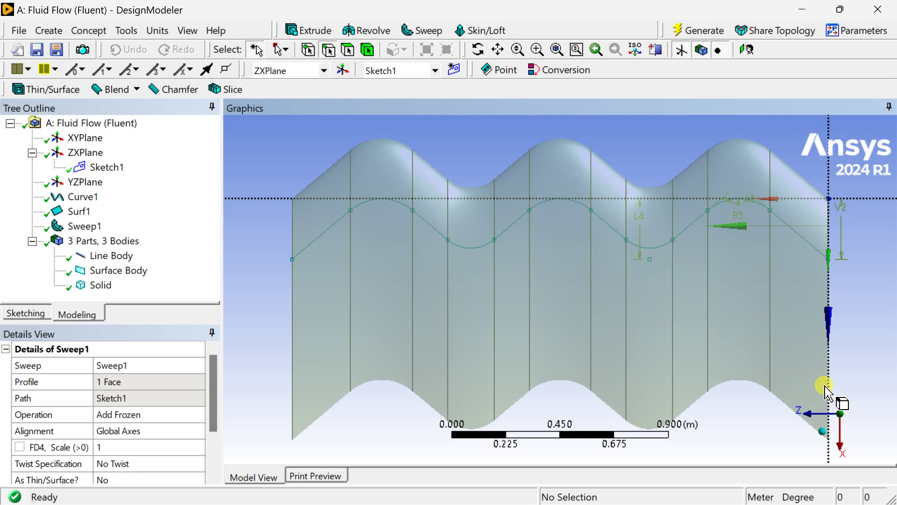
pyautogui.moveTo(681, 374); pyautogui.dragTo(753, 326, button='middle')
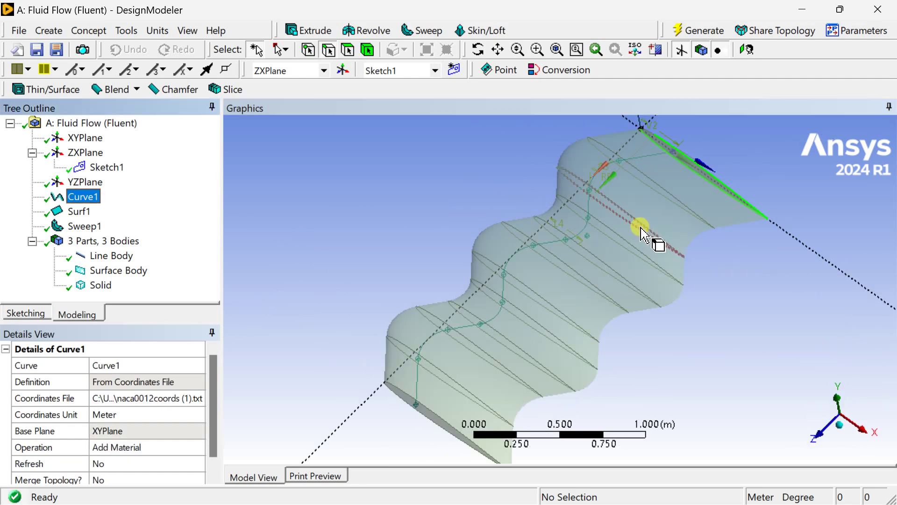
pyautogui.moveTo(645, 232); pyautogui.dragTo(740, 234, button='middle')
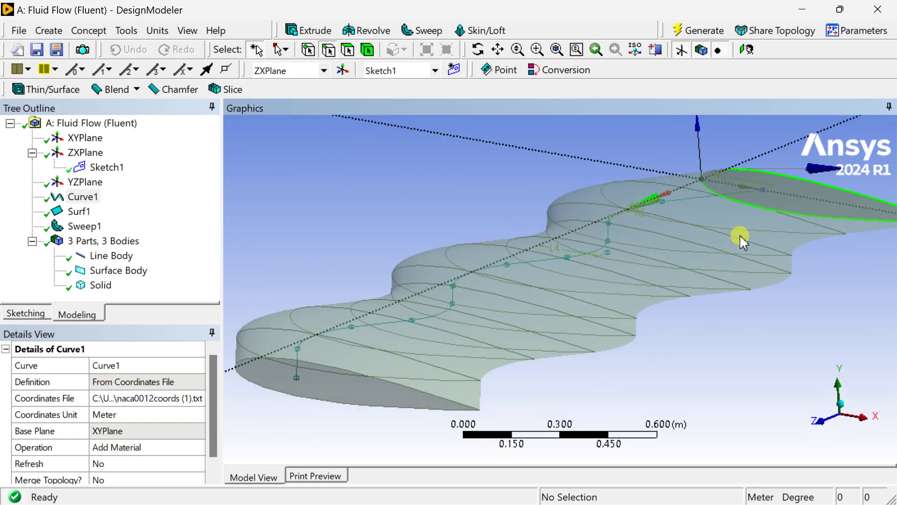
pyautogui.scroll(3, 531, 306)
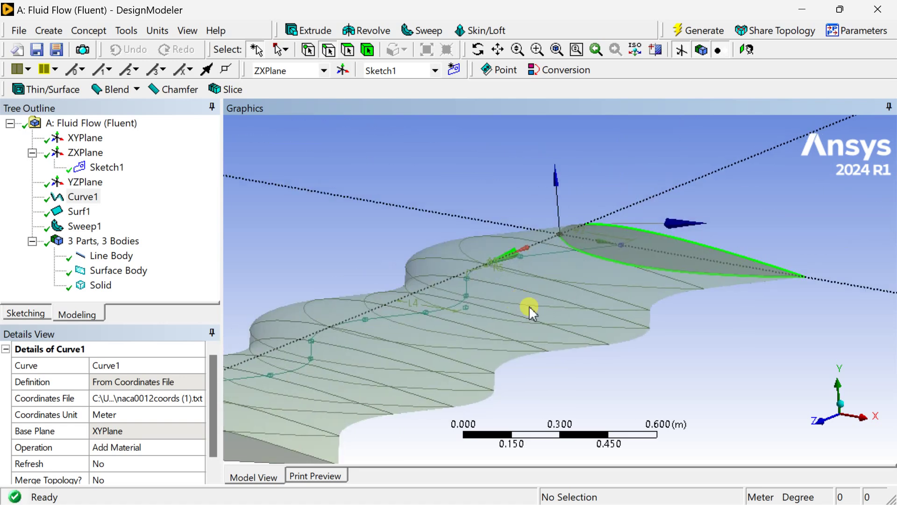
# Create an Add Frozen Extrude with extent To Surface, using the airfoil end face at the origin as its geometry
pyautogui.click(314, 31)
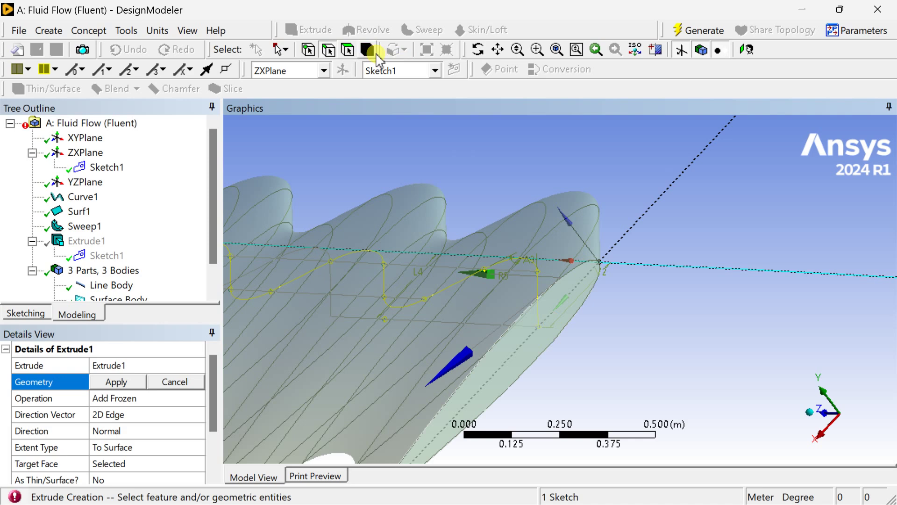
pyautogui.click(565, 297)
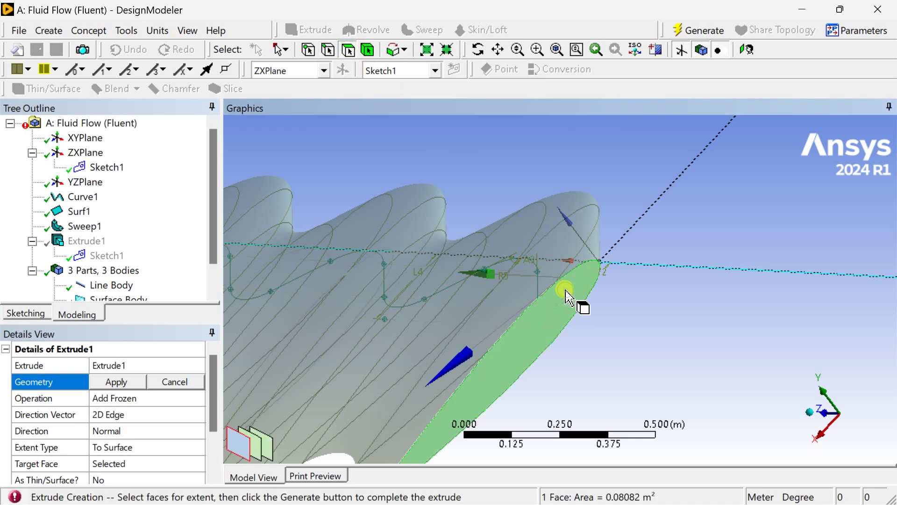
pyautogui.click(133, 382)
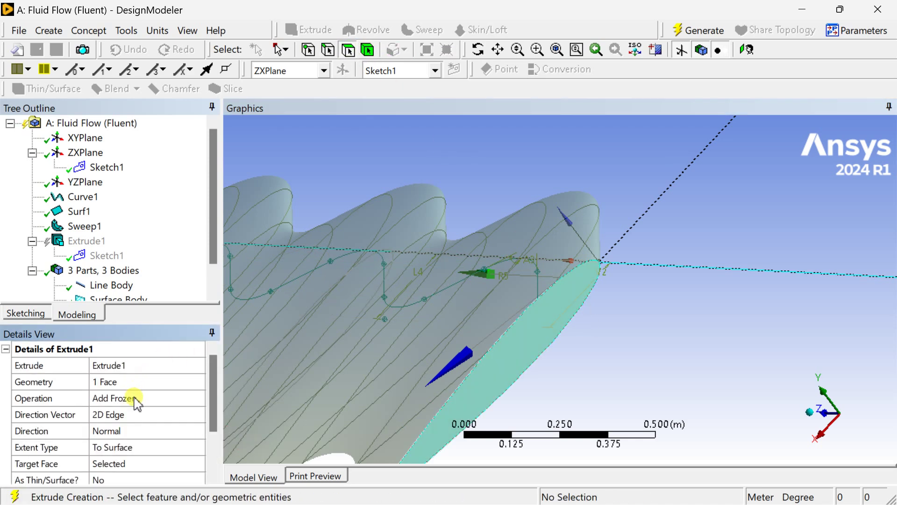
# Keep the extrude's direction at Normal and generate the straight wing body up to the opposite airfoil end face
pyautogui.scroll(-1, 147, 407)
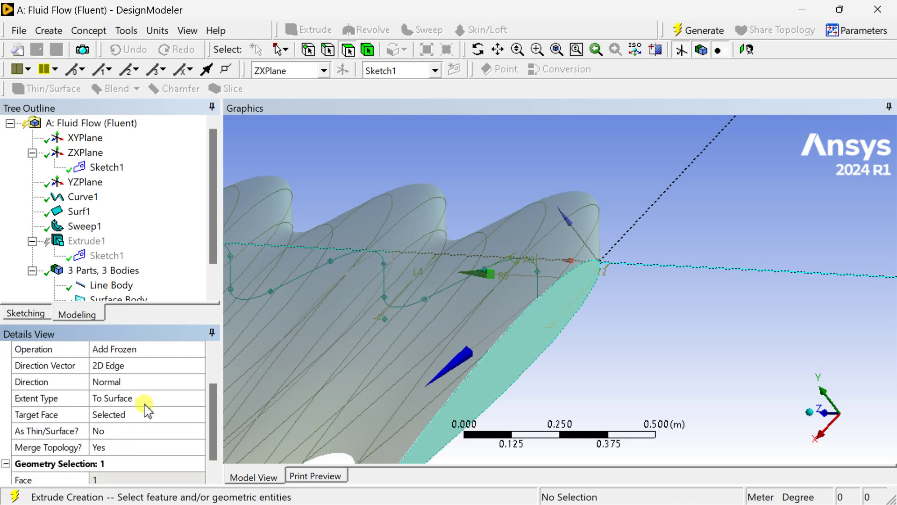
pyautogui.click(150, 381)
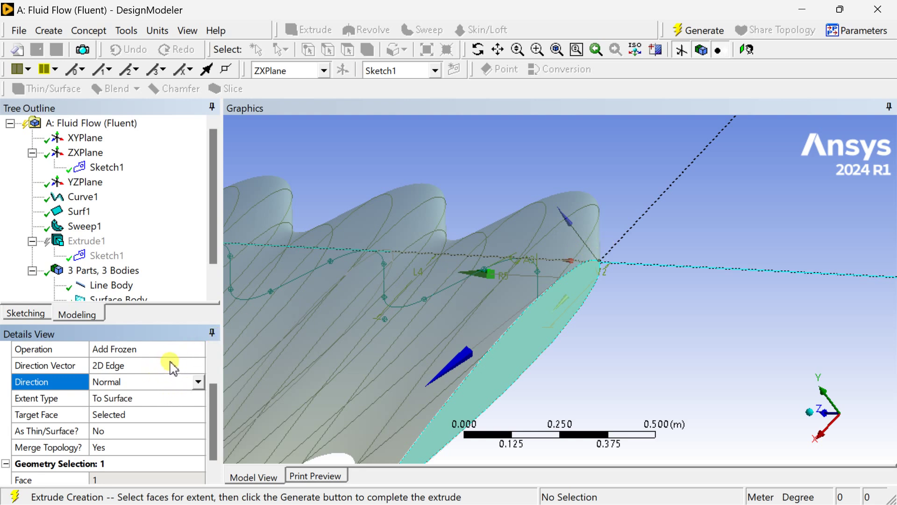
pyautogui.click(199, 381)
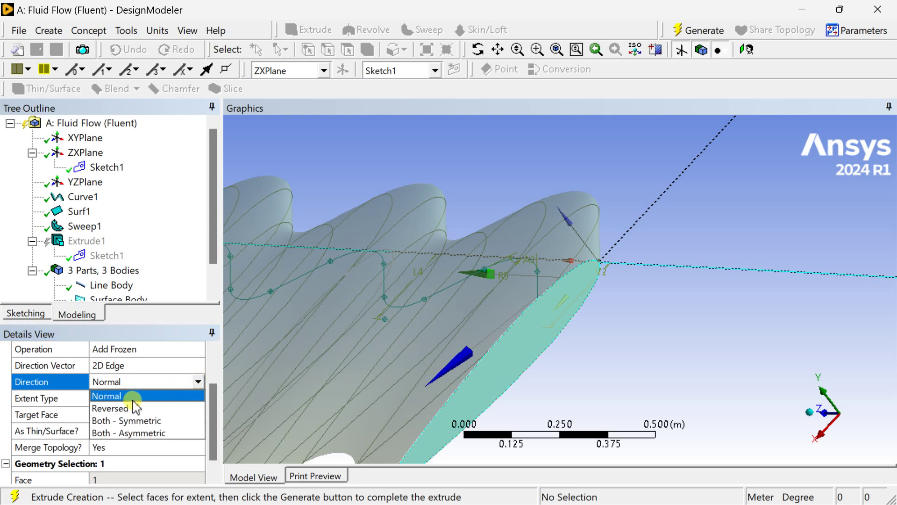
pyautogui.click(133, 397)
pyautogui.scroll(-4, 678, 264)
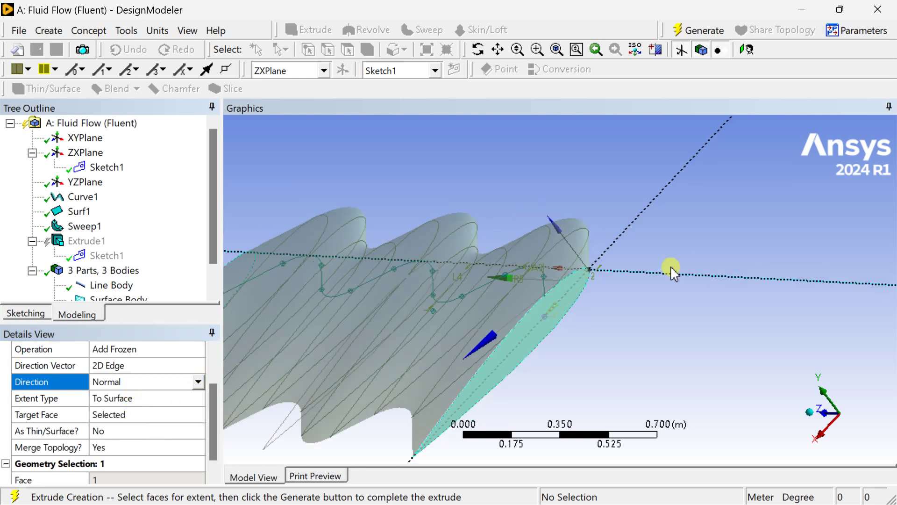
pyautogui.moveTo(655, 283); pyautogui.dragTo(491, 292, button='middle')
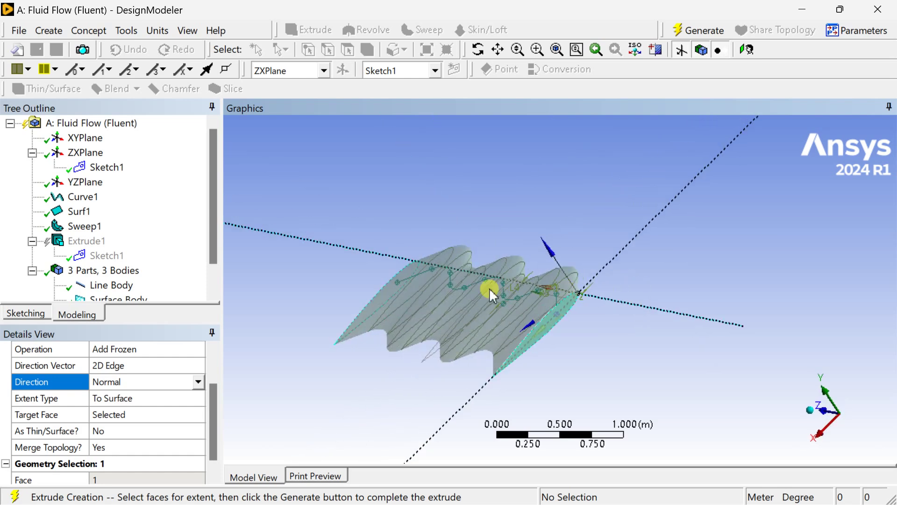
pyautogui.click(681, 38)
# Compare the faces of the straight extruded wing with those of the wavy swept wing
pyautogui.moveTo(641, 115); pyautogui.dragTo(633, 296, button='middle')
pyautogui.click(433, 348)
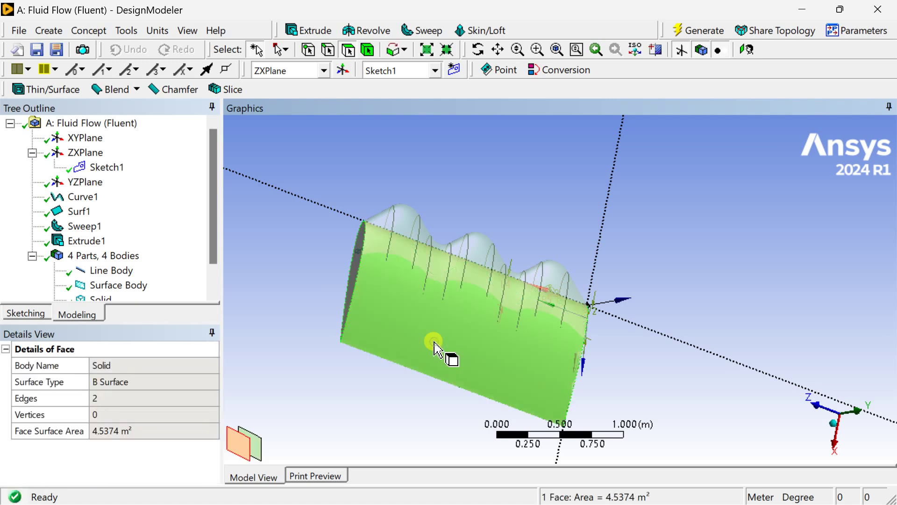
pyautogui.moveTo(424, 350); pyautogui.dragTo(407, 371, button='middle')
pyautogui.click(360, 302)
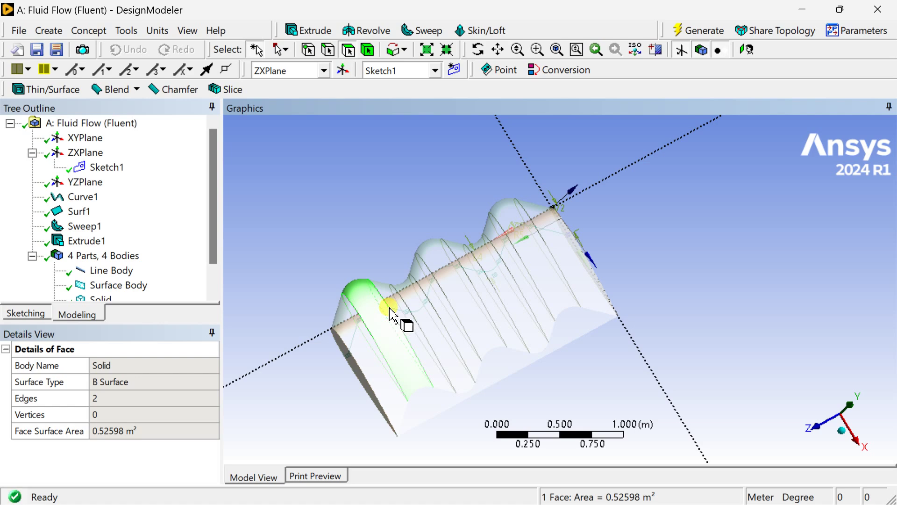
pyautogui.click(408, 302)
pyautogui.scroll(-1, 136, 280)
# Select both solid bodies and examine how the straight and wavy wings overlap from several angles
pyautogui.click(100, 271)
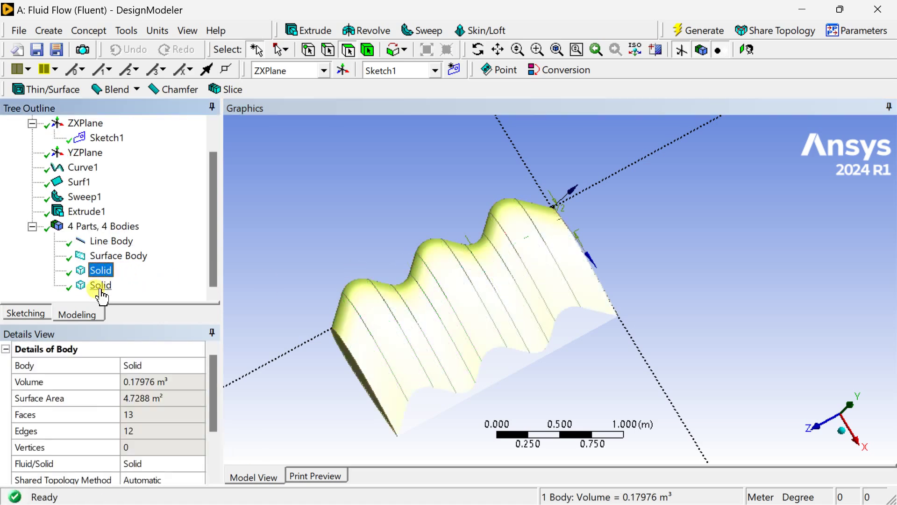
pyautogui.keyDown('ctrl'); pyautogui.click(100, 285); pyautogui.keyUp('ctrl')
pyautogui.moveTo(511, 377); pyautogui.dragTo(772, 330, button='middle')
pyautogui.scroll(5, 437, 338)
pyautogui.moveTo(591, 321)
pyautogui.mouseDown(button='middle')
pyautogui.moveTo(613, 290)
pyautogui.moveTo(763, 320)
pyautogui.moveTo(654, 331)
pyautogui.moveTo(675, 287)
pyautogui.mouseUp(button='middle')
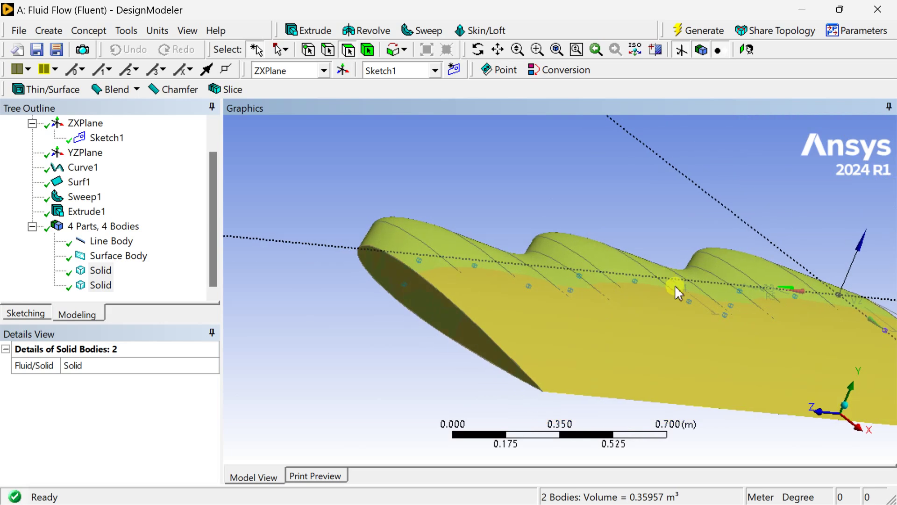
pyautogui.moveTo(577, 305)
pyautogui.keyDown('ctrl'); pyautogui.mouseDown(button='middle')
pyautogui.moveTo(517, 320)
pyautogui.moveTo(529, 344)
pyautogui.mouseUp(button='middle'); pyautogui.keyUp('ctrl')
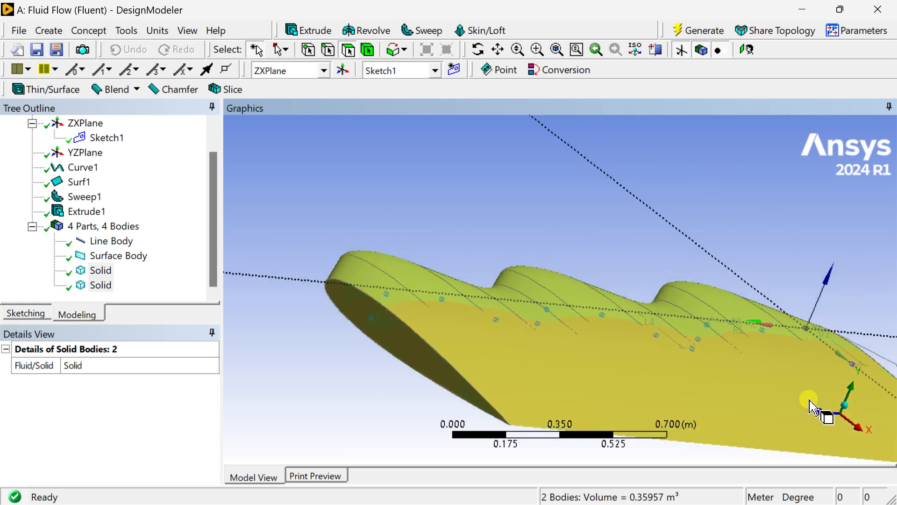
pyautogui.click(844, 406)
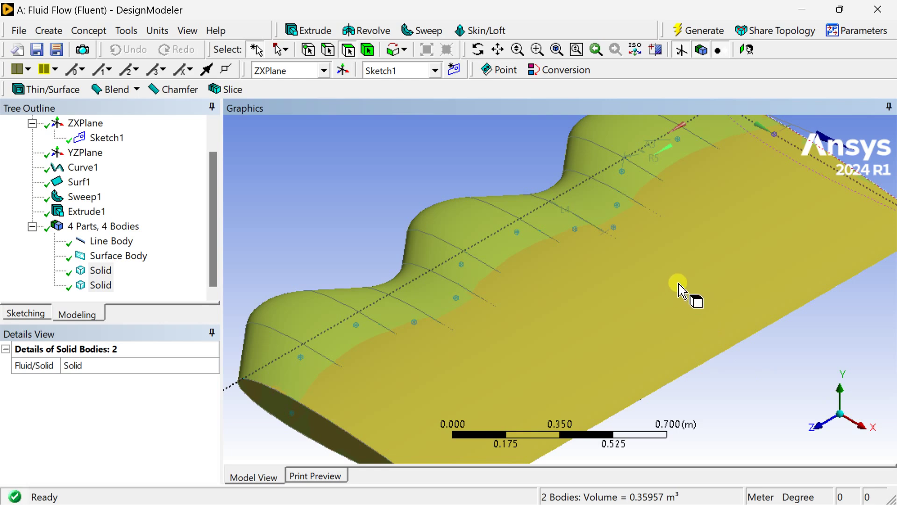
pyautogui.scroll(-2, 678, 289)
# Create a Boolean feature and set its operation to Unite
pyautogui.click(56, 30)
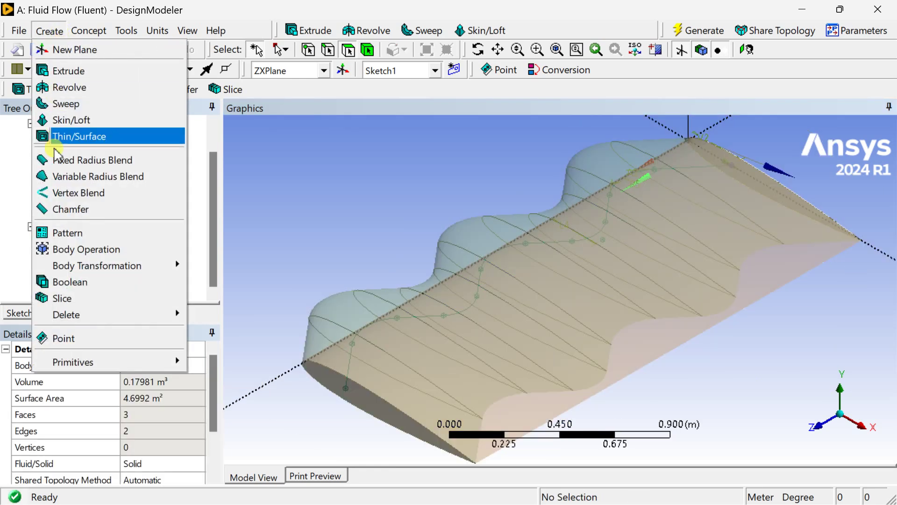
pyautogui.click(70, 281)
pyautogui.click(130, 396)
pyautogui.click(126, 383)
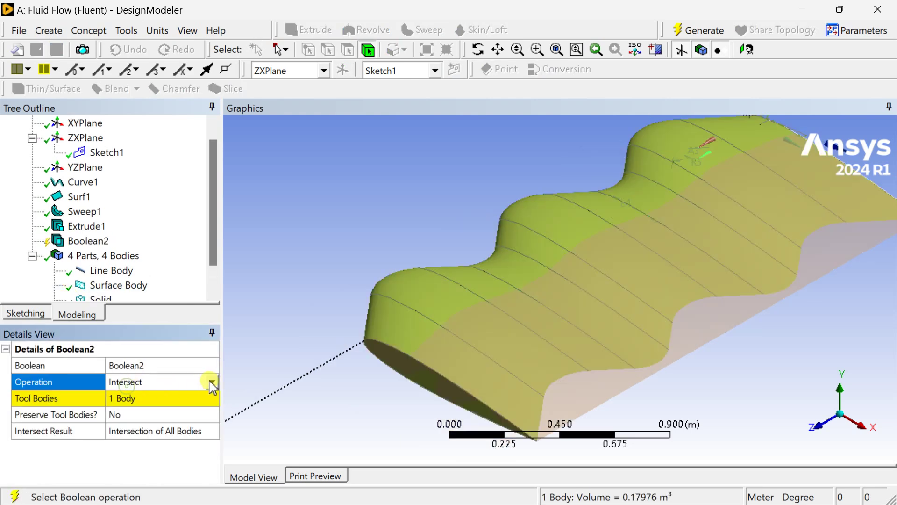
pyautogui.click(213, 382)
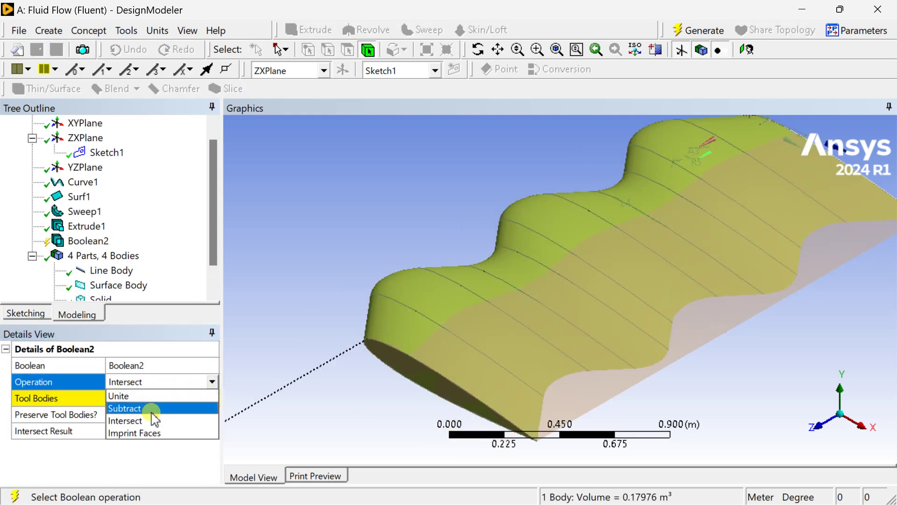
pyautogui.click(154, 396)
# Assign the straight and wavy wing solids as the Boolean's tool bodies and generate the united wing
pyautogui.click(155, 400)
pyautogui.scroll(-1, 117, 284)
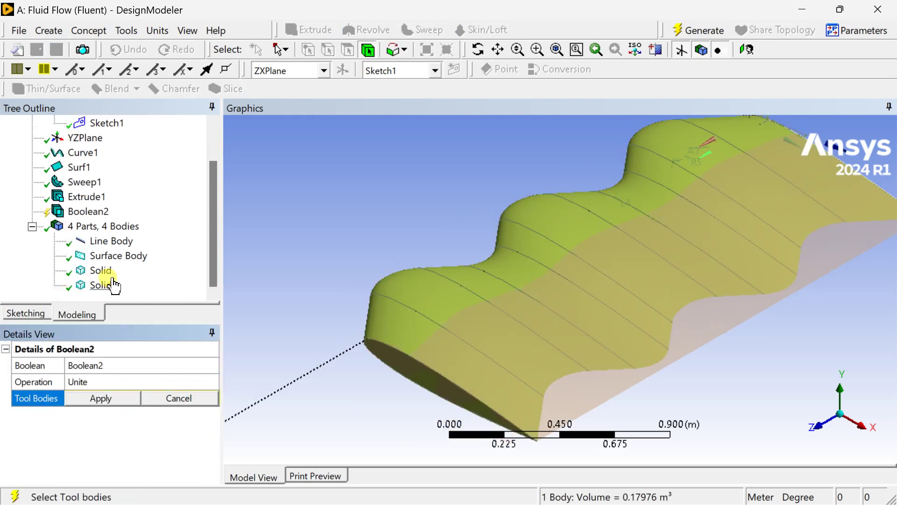
pyautogui.click(105, 272)
pyautogui.click(101, 286)
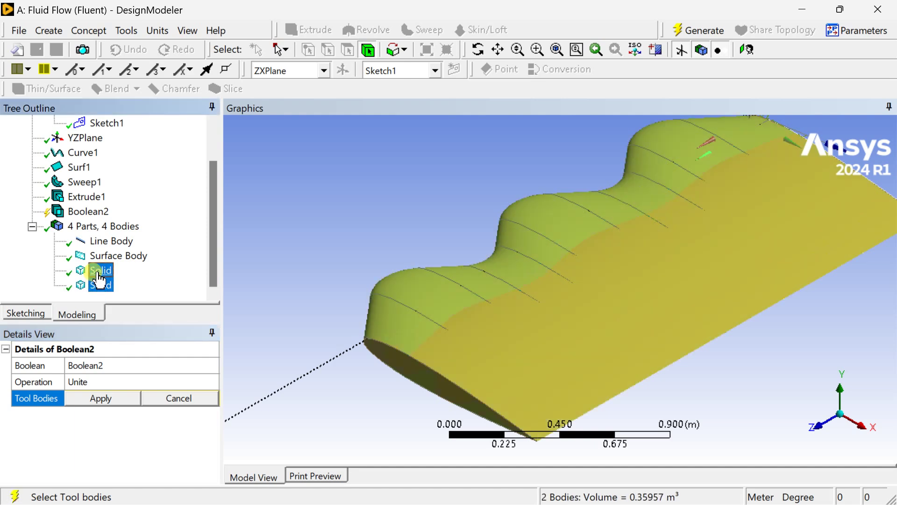
pyautogui.click(96, 398)
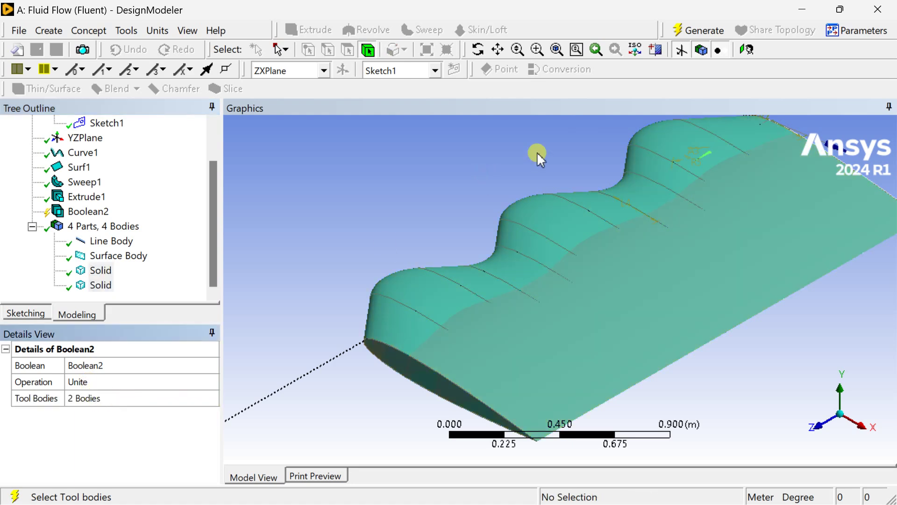
pyautogui.click(704, 31)
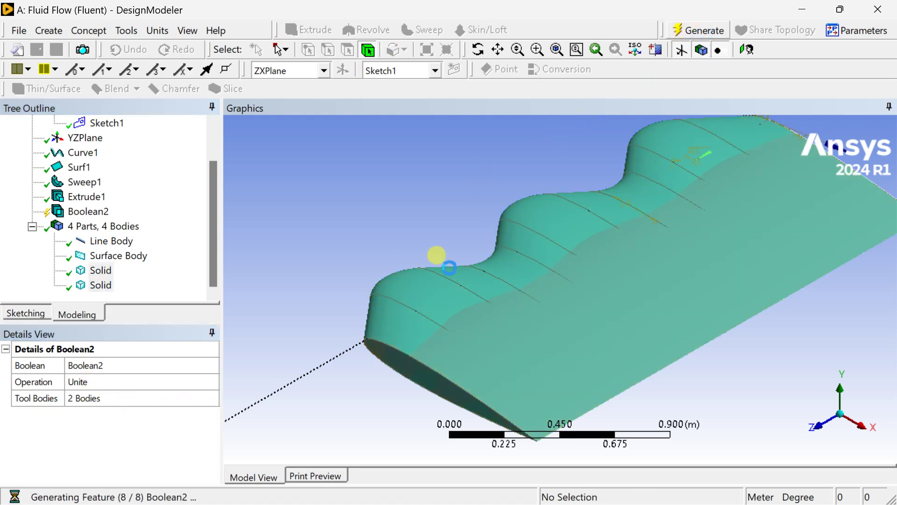
# Select the united wing solid and examine its wavy leading edge and straight trailing edge from several angles
pyautogui.click(480, 344)
pyautogui.moveTo(561, 321); pyautogui.dragTo(643, 282, button='middle')
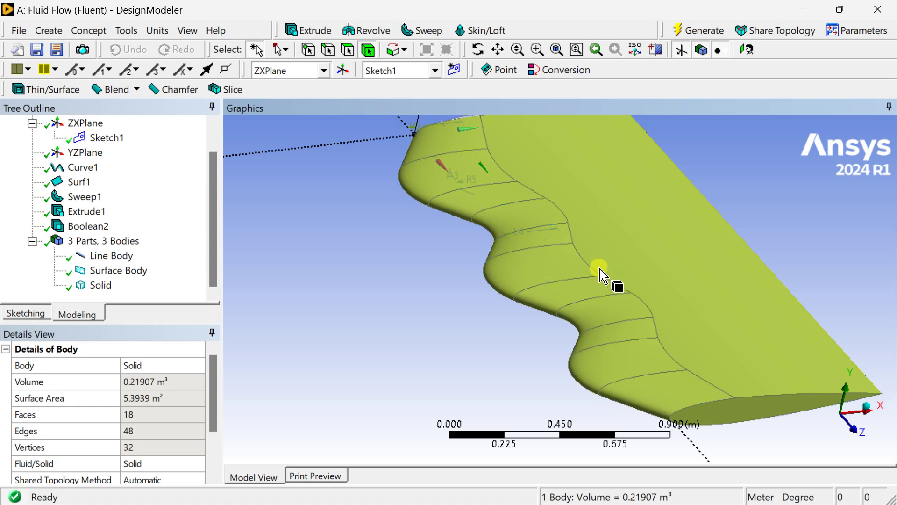
pyautogui.press('0')
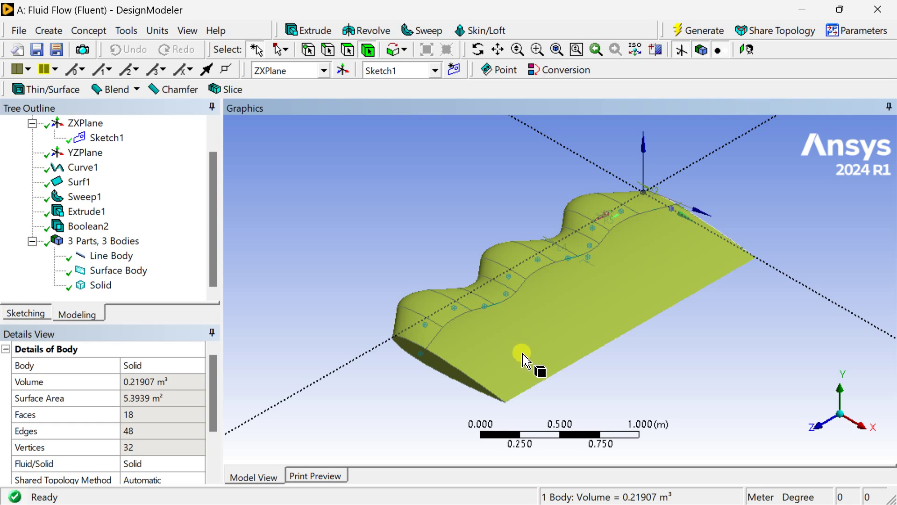
pyautogui.scroll(-2, 524, 350)
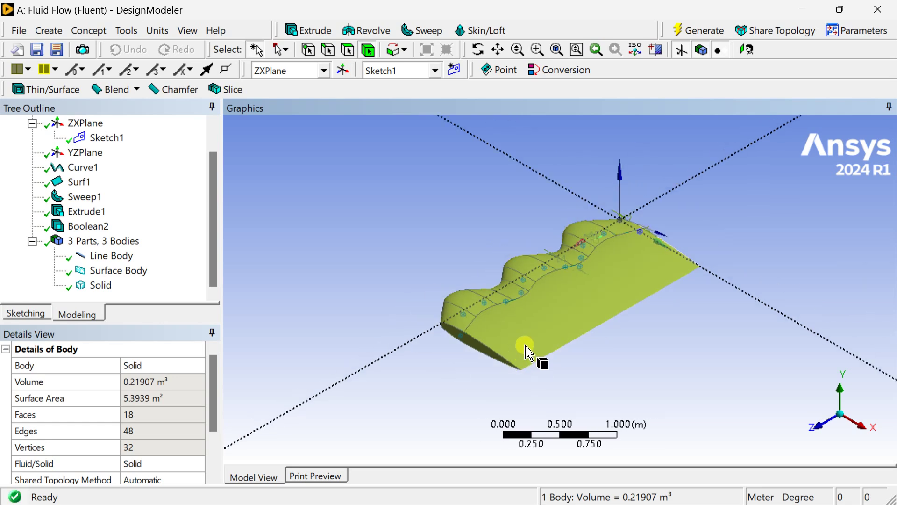
pyautogui.scroll(2, 525, 348)
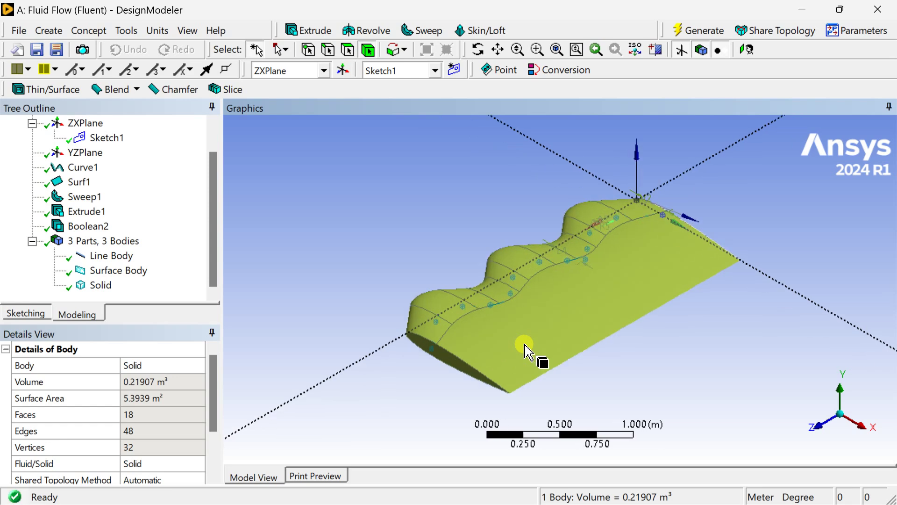
pyautogui.scroll(-2, 525, 349)
# Create a box-shaped Enclosure around the wing with non-uniform 1 m cushions and generate it
pyautogui.click(435, 250)
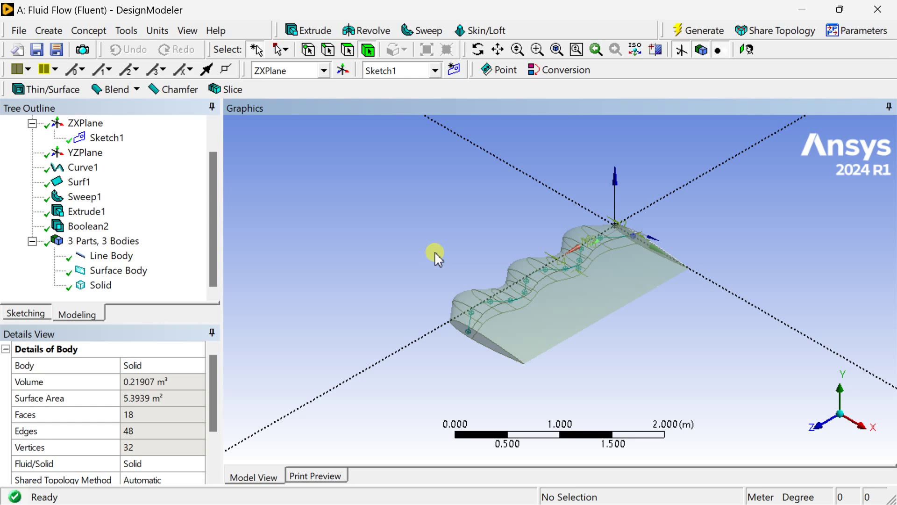
pyautogui.click(47, 30)
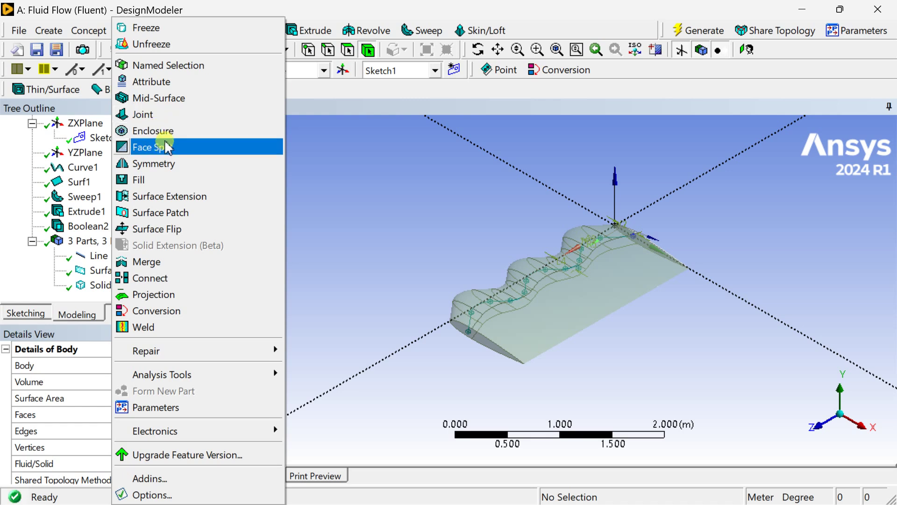
pyautogui.click(165, 131)
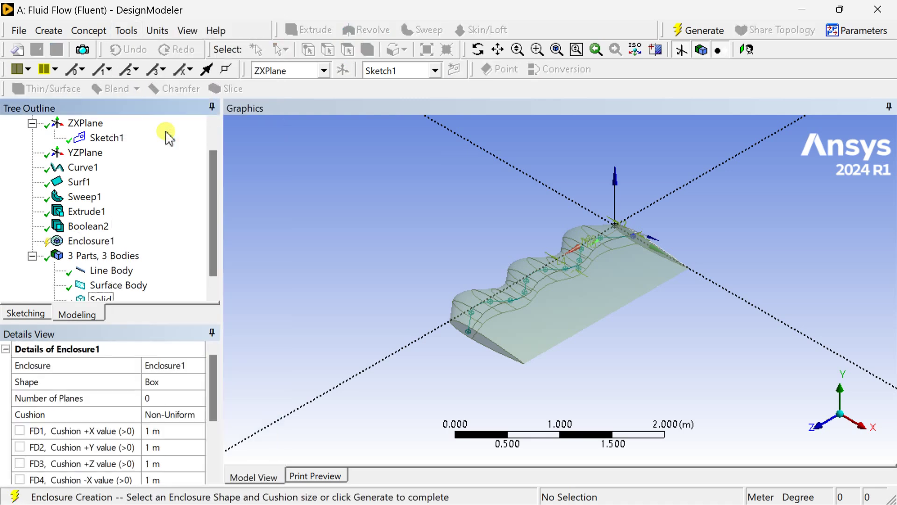
pyautogui.scroll(-1, 124, 390)
pyautogui.scroll(1, 154, 391)
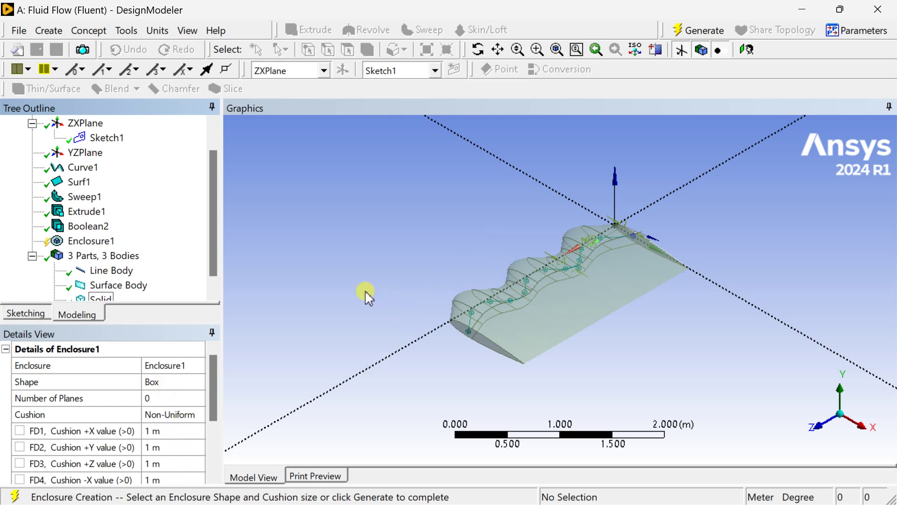
pyautogui.click(679, 37)
# View the enclosure side-on along the Z axis and open its +X cushion value for editing
pyautogui.moveTo(422, 273)
pyautogui.mouseDown(button='middle')
pyautogui.moveTo(393, 226)
pyautogui.moveTo(536, 256)
pyautogui.moveTo(517, 238)
pyautogui.moveTo(394, 259)
pyautogui.moveTo(452, 320)
pyautogui.moveTo(423, 237)
pyautogui.moveTo(498, 247)
pyautogui.moveTo(514, 236)
pyautogui.moveTo(533, 246)
pyautogui.moveTo(534, 260)
pyautogui.mouseUp(button='middle')
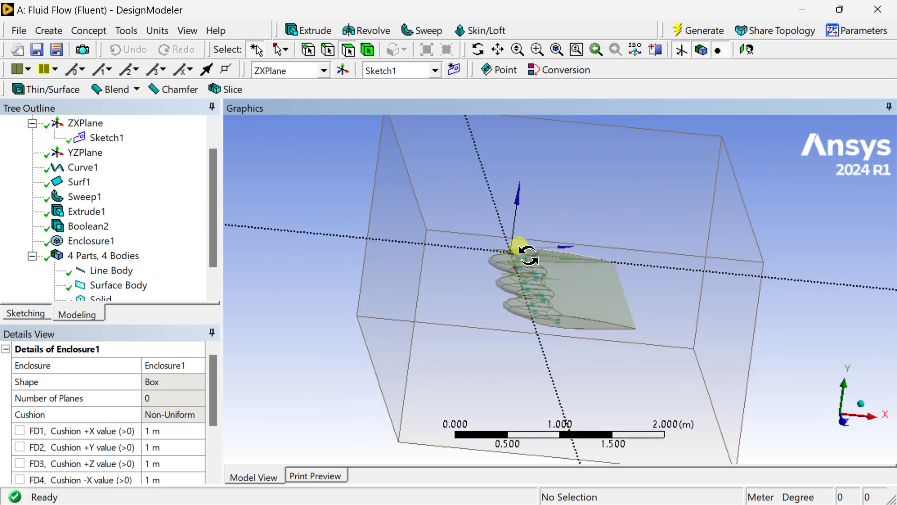
pyautogui.click(846, 424)
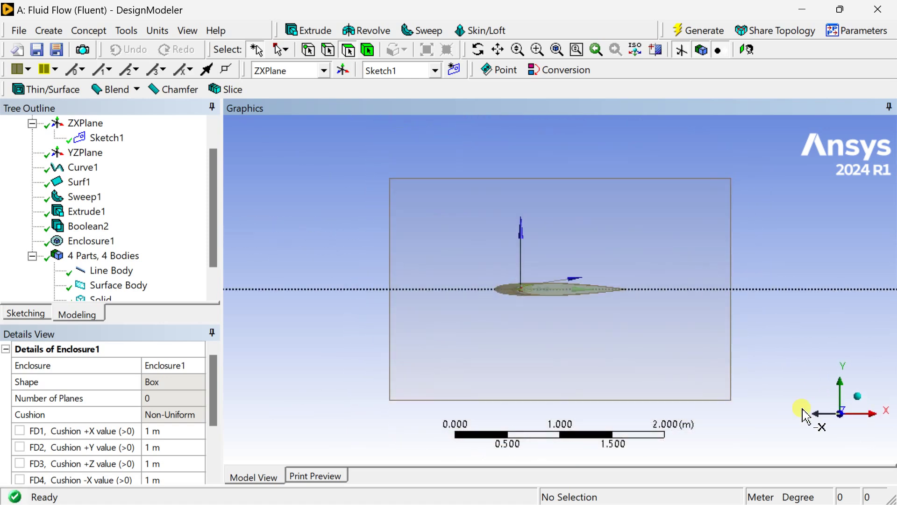
pyautogui.click(159, 431)
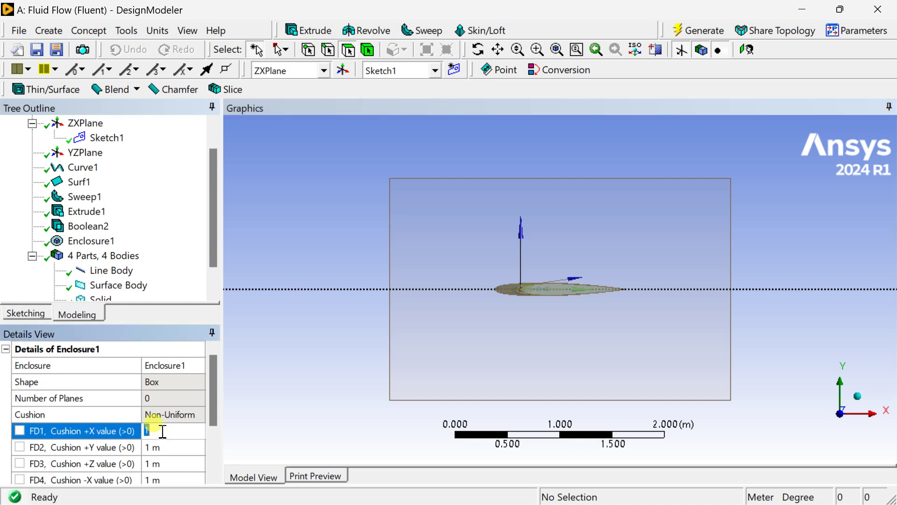
# Hide the wing solid and examine the wing-shaped cavity inside the enclosure from another angle
pyautogui.click(101, 298)
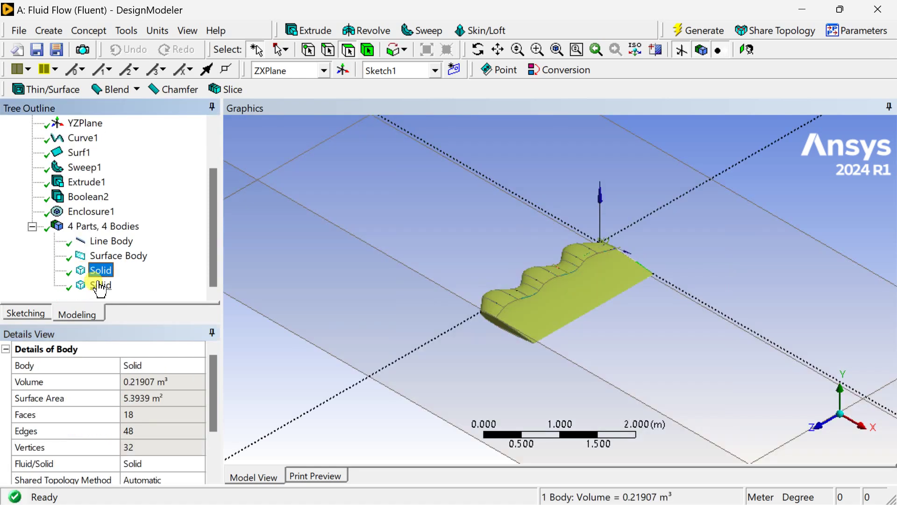
pyautogui.click(101, 284)
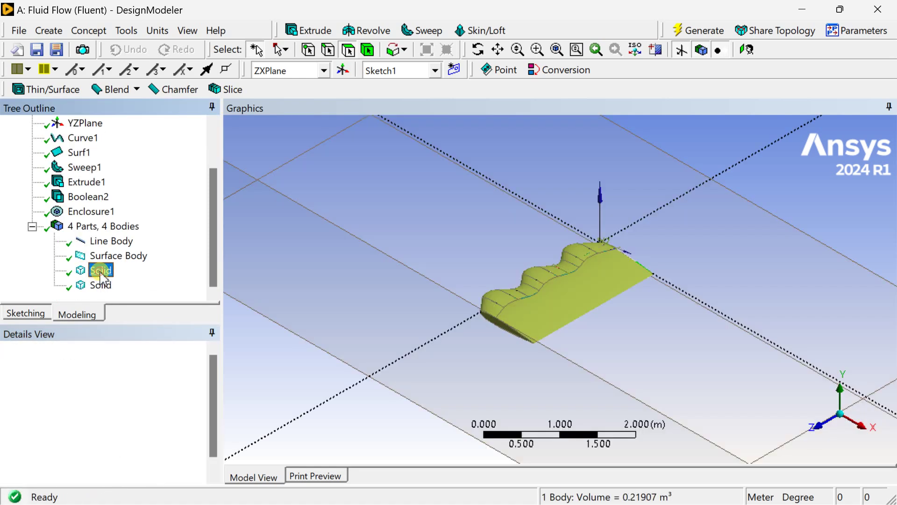
pyautogui.rightClick(101, 273)
pyautogui.click(111, 285)
pyautogui.moveTo(572, 327); pyautogui.dragTo(667, 345, button='middle')
pyautogui.scroll(3, 651, 295)
pyautogui.click(565, 264)
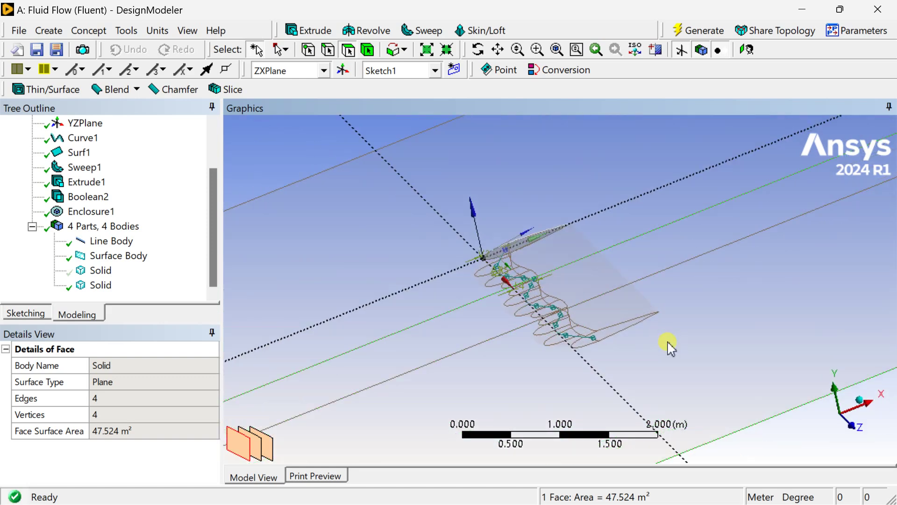
# Toggle the plane and model display off and on while examining the enclosure around the cavity
pyautogui.click(687, 52)
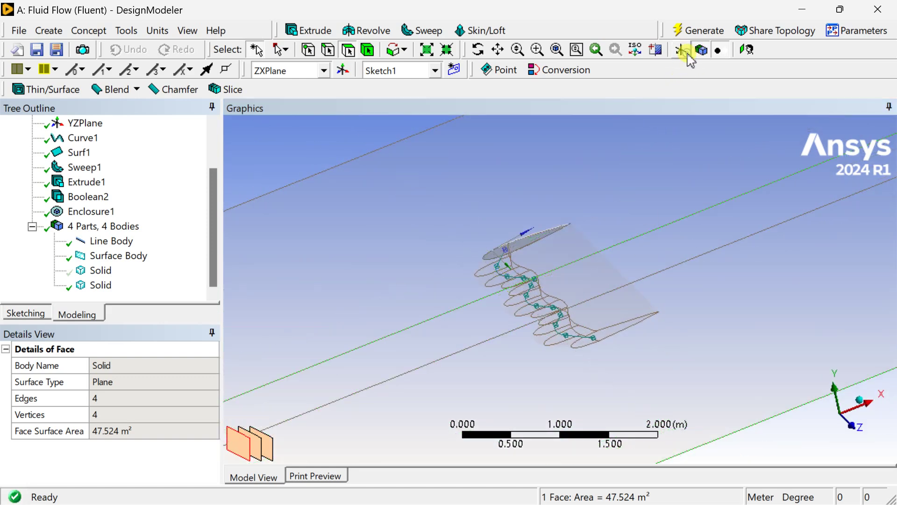
pyautogui.click(681, 50)
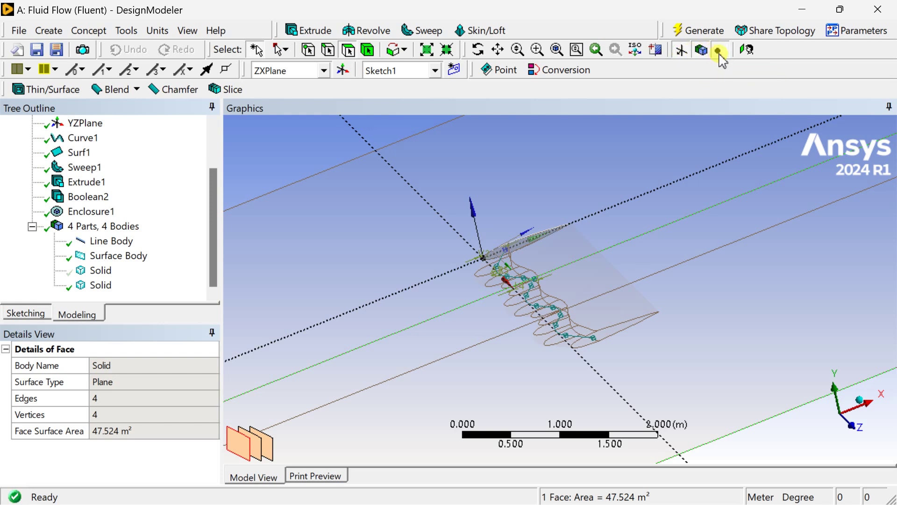
pyautogui.click(703, 52)
pyautogui.click(702, 53)
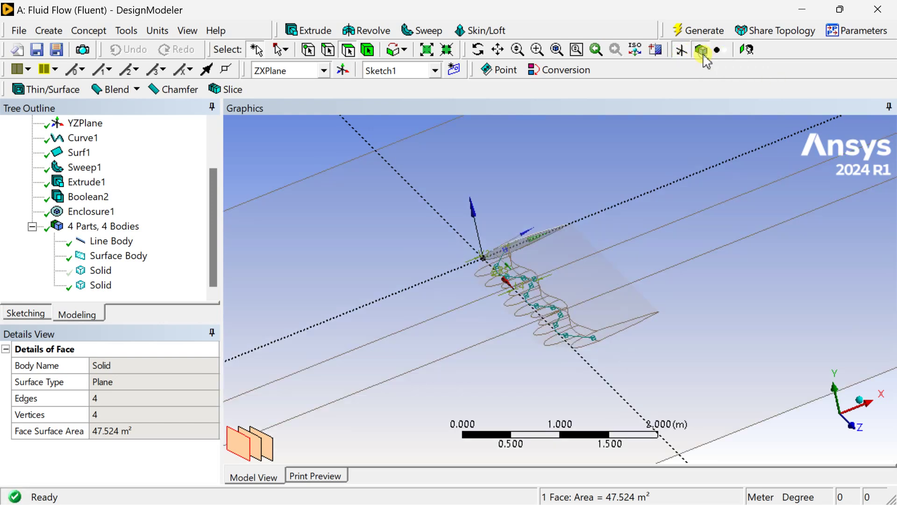
pyautogui.scroll(-2, 545, 206)
pyautogui.click(489, 184)
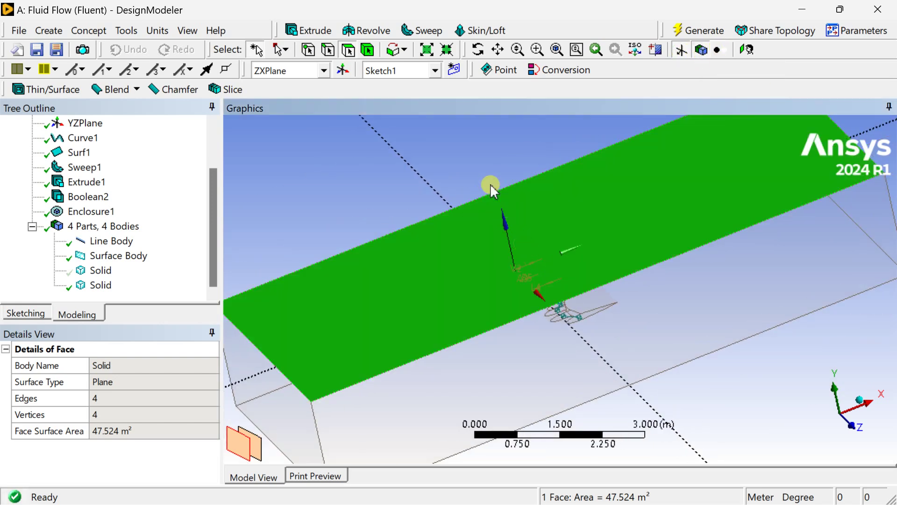
# Combine the wing solid and the enclosure solid into one new part
pyautogui.keyDown('ctrl'); pyautogui.click(93, 274); pyautogui.keyUp('ctrl')
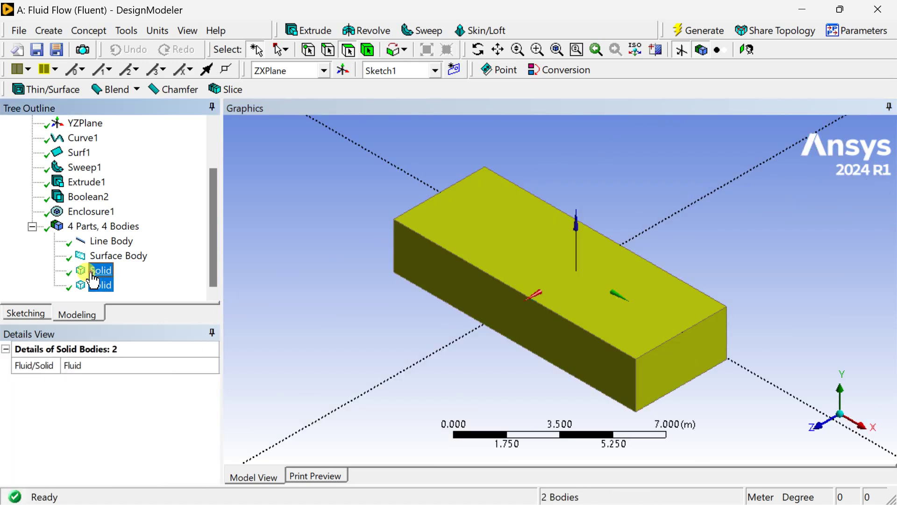
pyautogui.rightClick(93, 277)
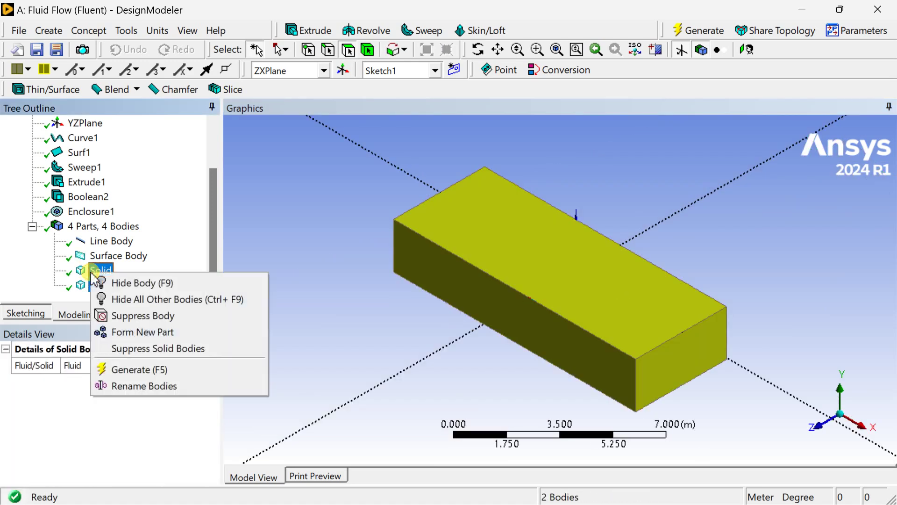
pyautogui.click(120, 329)
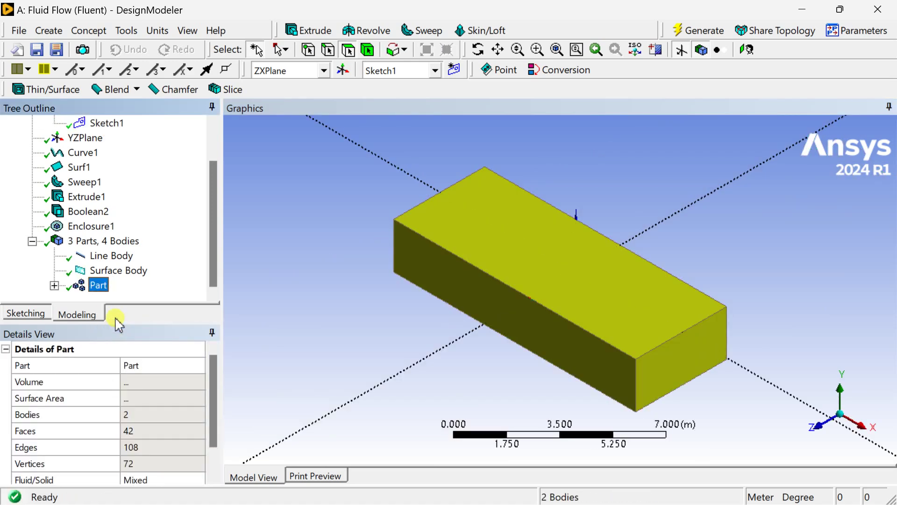
# Suppress the line body and the surface body
pyautogui.click(118, 271)
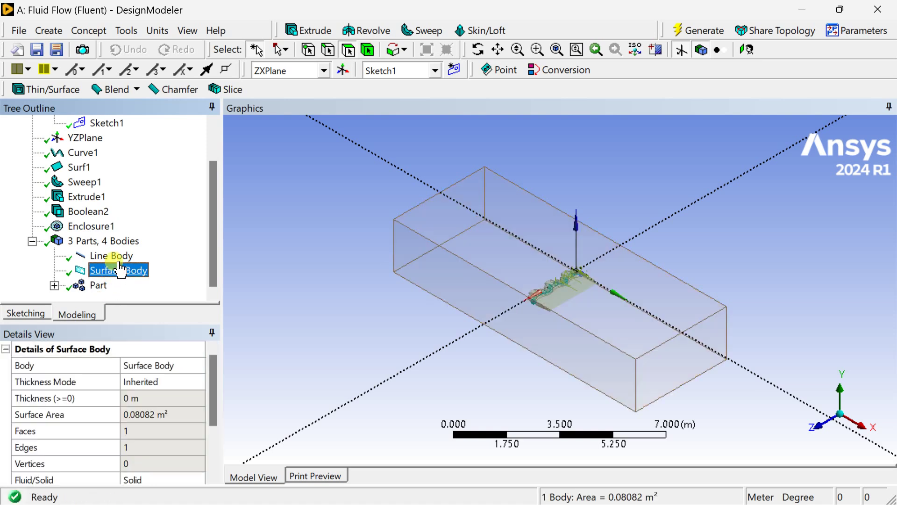
pyautogui.keyDown('ctrl'); pyautogui.click(113, 256); pyautogui.keyUp('ctrl')
pyautogui.rightClick(119, 255)
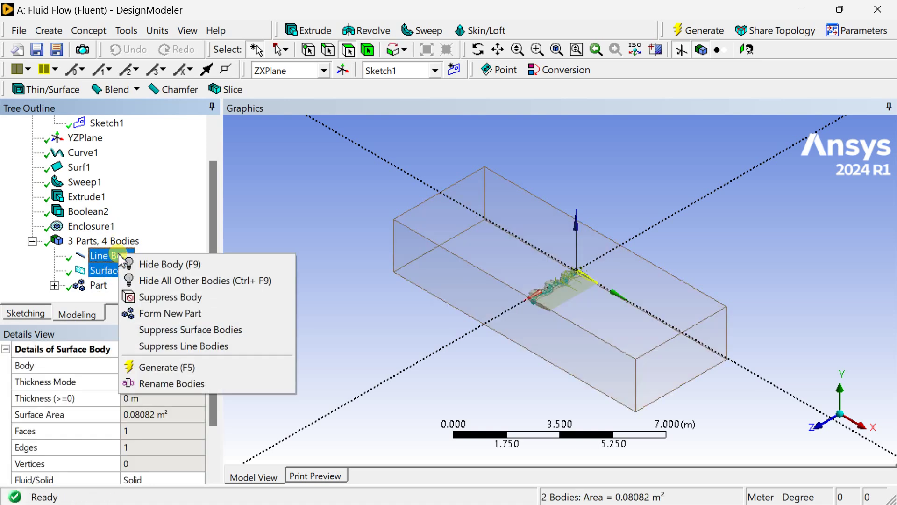
pyautogui.click(145, 297)
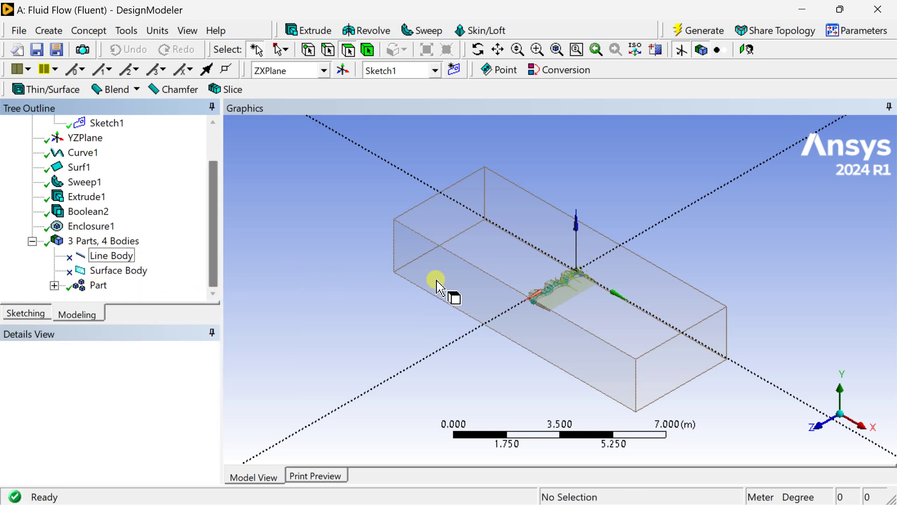
pyautogui.click(669, 167)
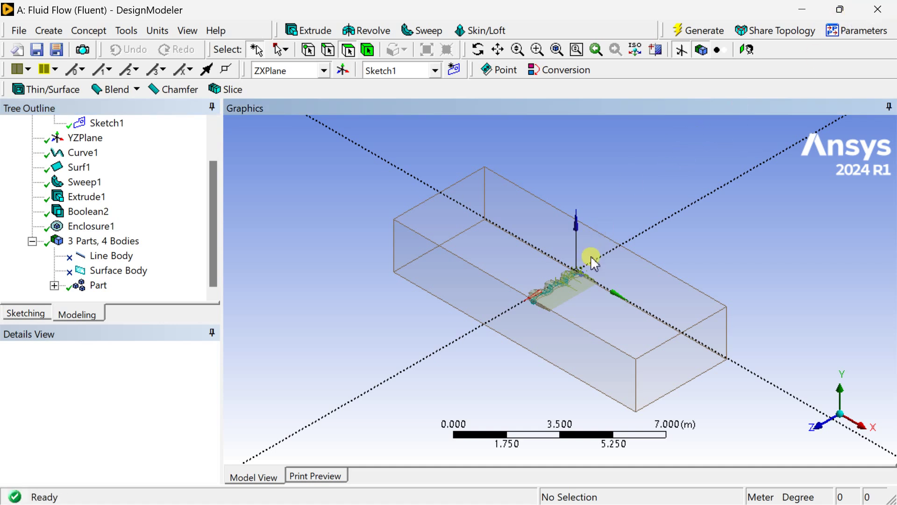
# Switch to Workbench and open the Mesh cell of the Fluid Flow (Fluent) system for editing
pyautogui.hotkey('alt', 'Tab')
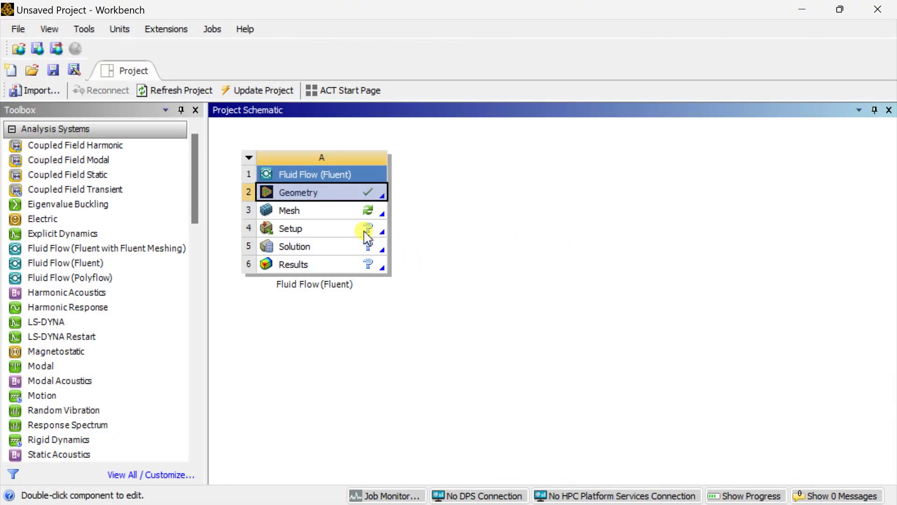
pyautogui.click(340, 214)
pyautogui.rightClick(340, 216)
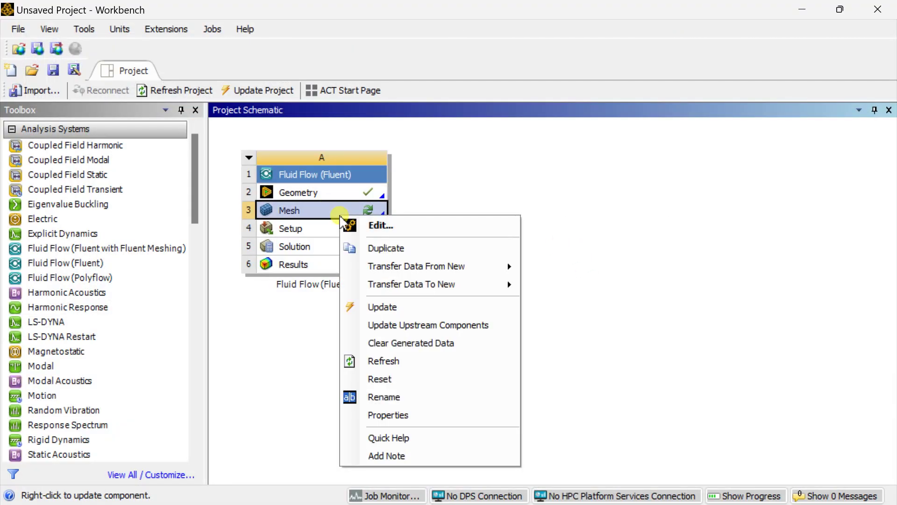
pyautogui.click(367, 226)
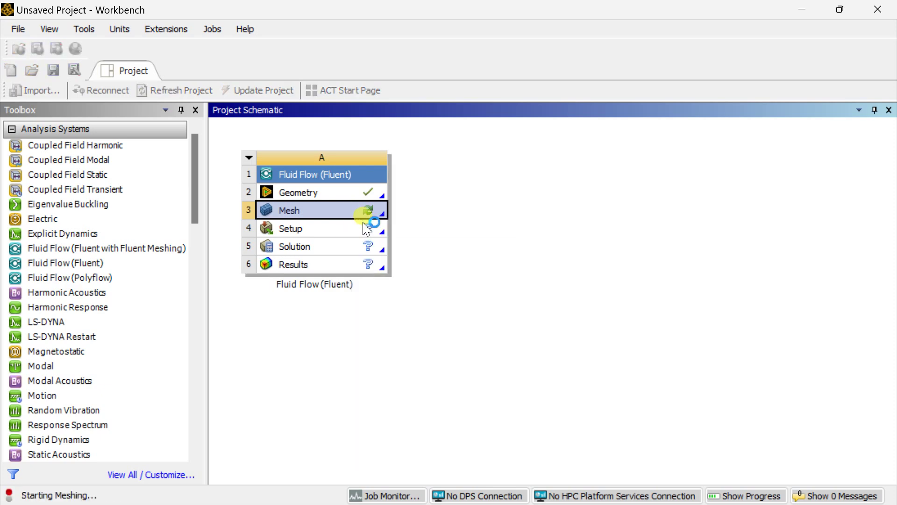